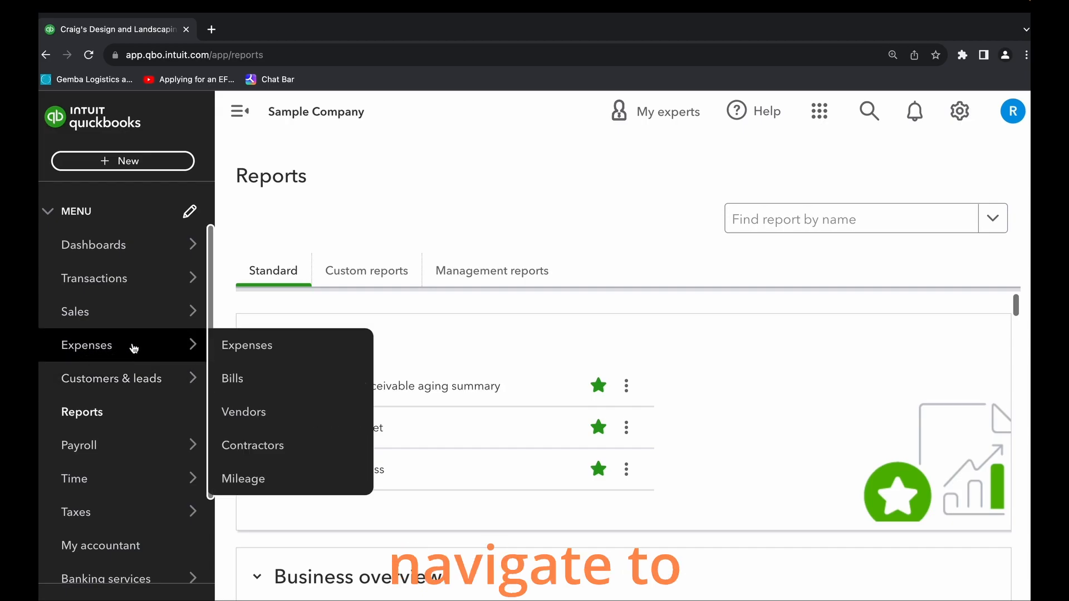
- Create a new bill from the Bills page for the vendor Books by Bessie
{"action": "left_click", "coordinate": [269, 388]}
{"action": "left_click", "coordinate": [989, 263]}
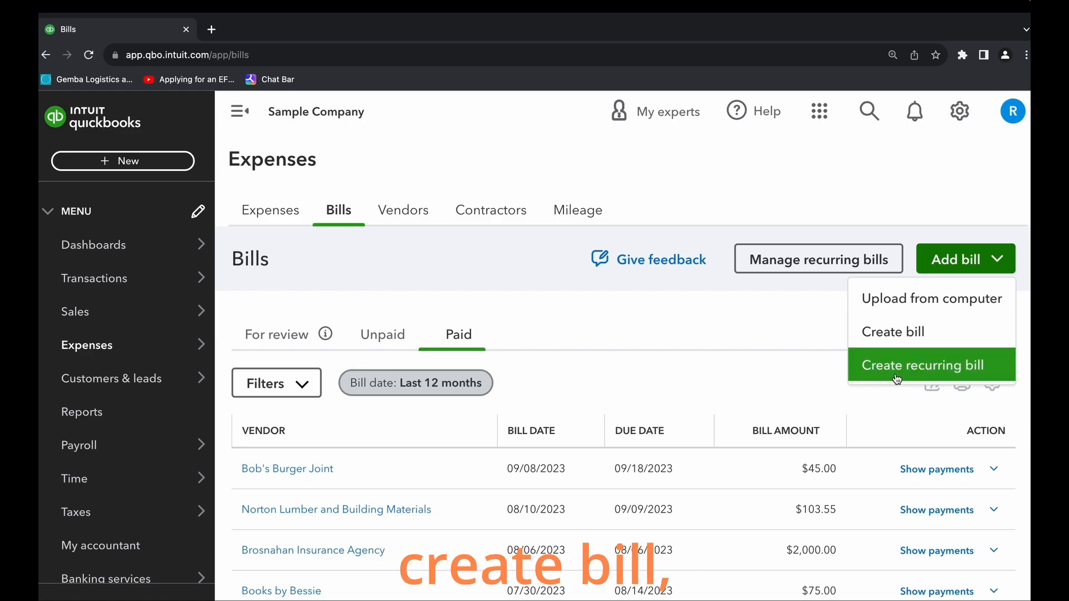
{"action": "left_click", "coordinate": [914, 334]}
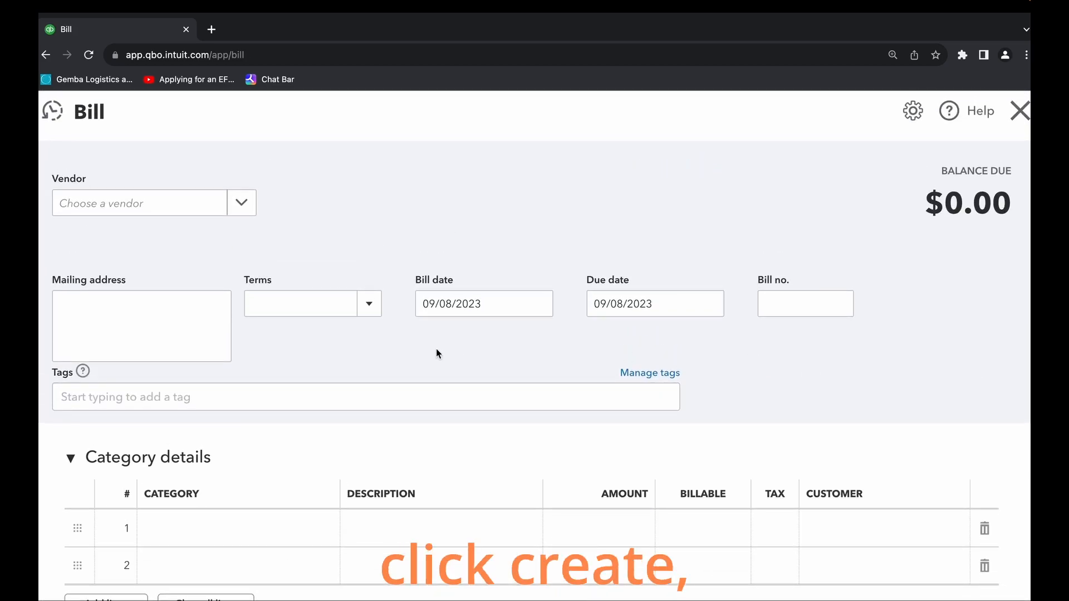
{"action": "left_click", "coordinate": [242, 205]}
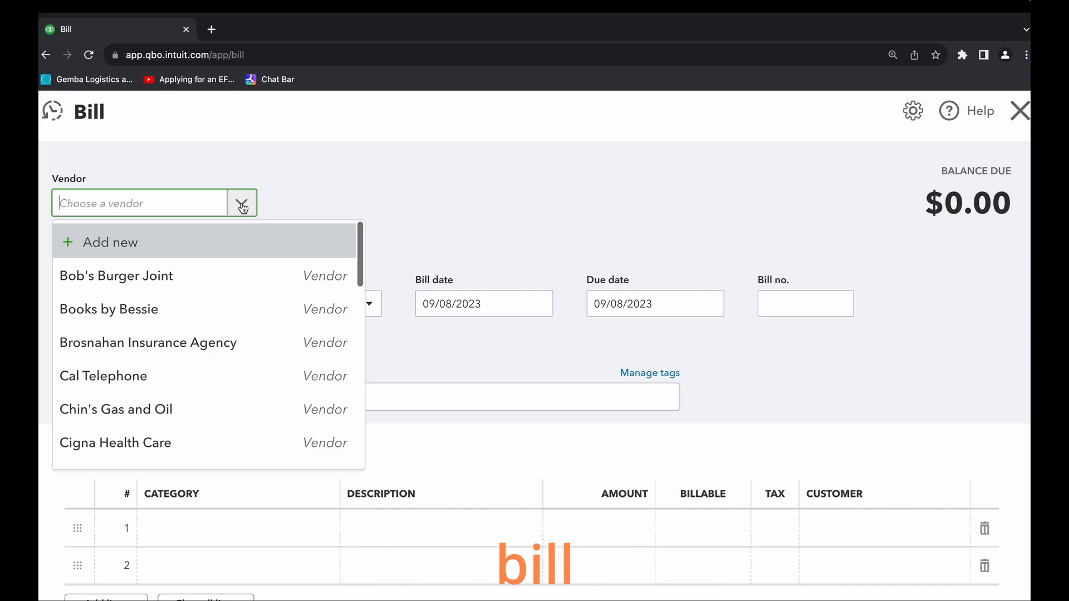
{"action": "left_click", "coordinate": [160, 310]}
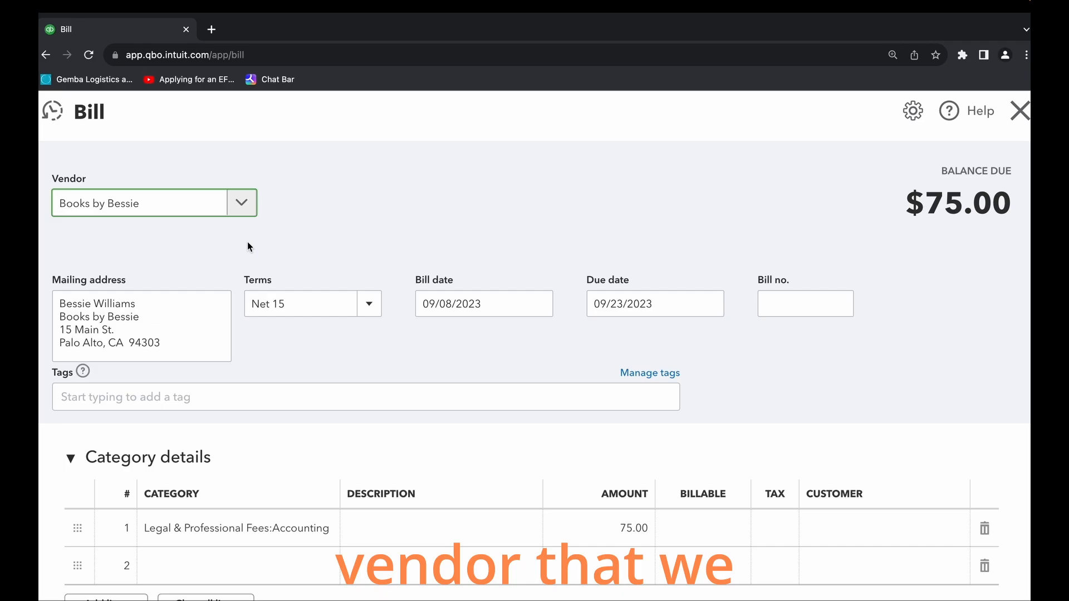
- Enter the description "Legal and professional fees" on the bill's first category line
{"action": "scroll", "coordinate": [386, 340], "scroll_direction": "down", "scroll_amount": 2}
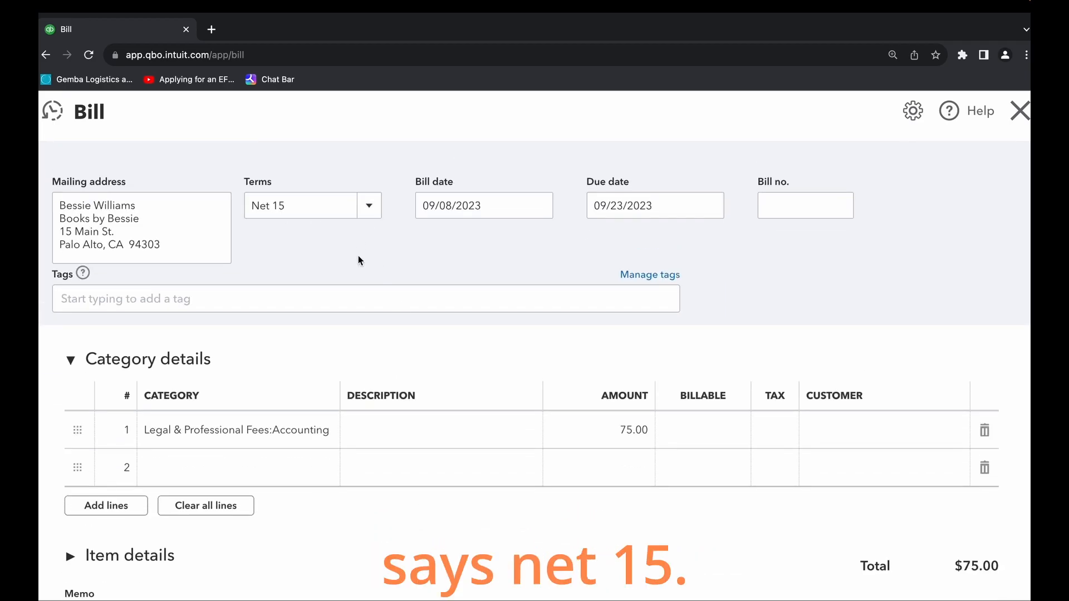
{"action": "scroll", "coordinate": [439, 231], "scroll_direction": "up", "scroll_amount": 1}
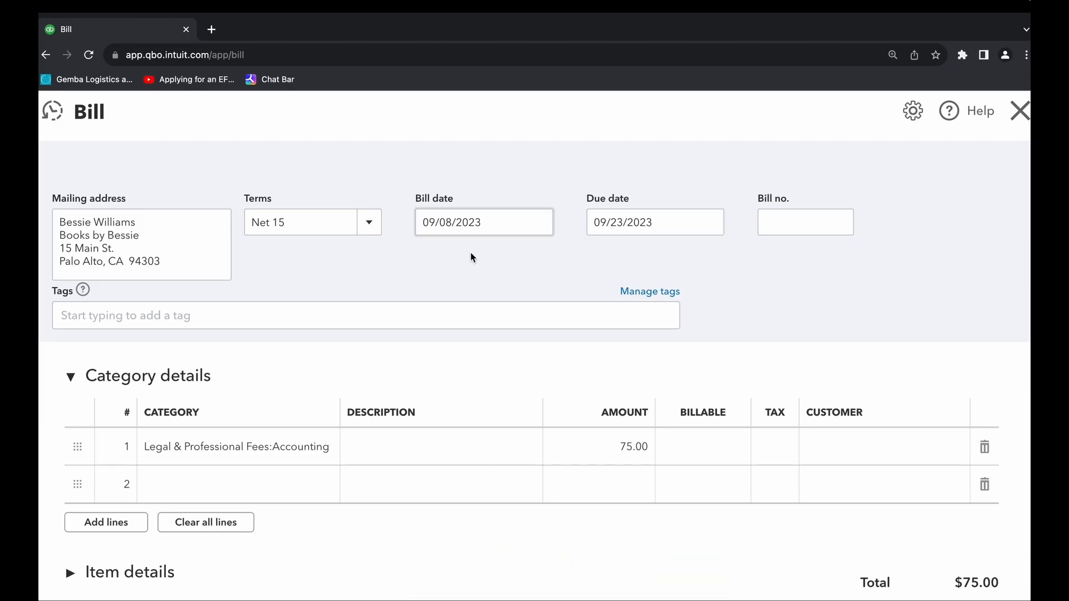
{"action": "scroll", "coordinate": [485, 256], "scroll_direction": "down", "scroll_amount": 1}
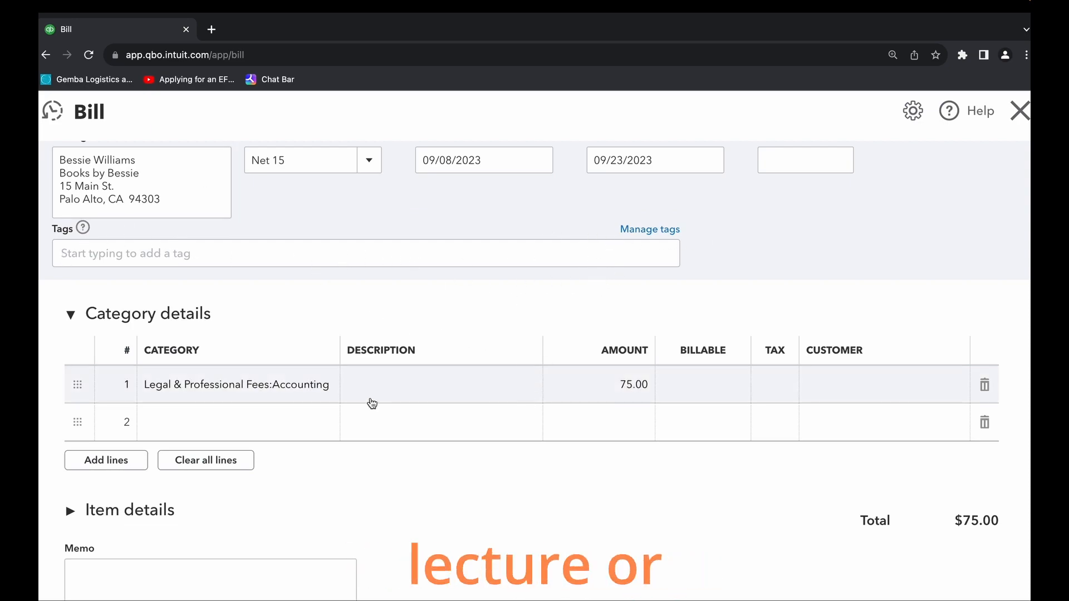
{"action": "scroll", "coordinate": [305, 405], "scroll_direction": "down", "scroll_amount": 1}
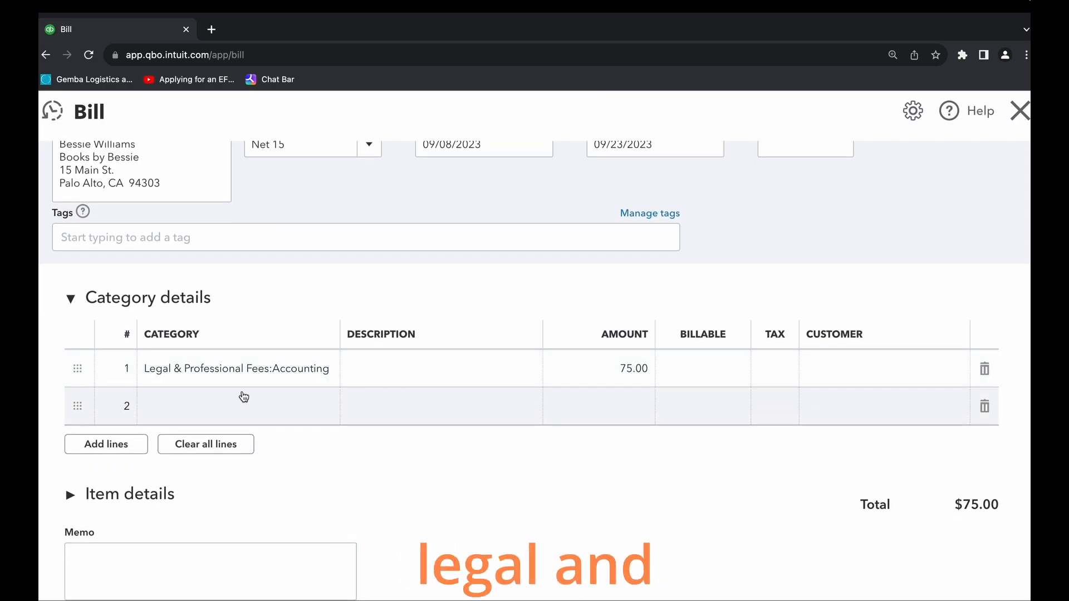
{"action": "scroll", "coordinate": [463, 406], "scroll_direction": "up", "scroll_amount": 2}
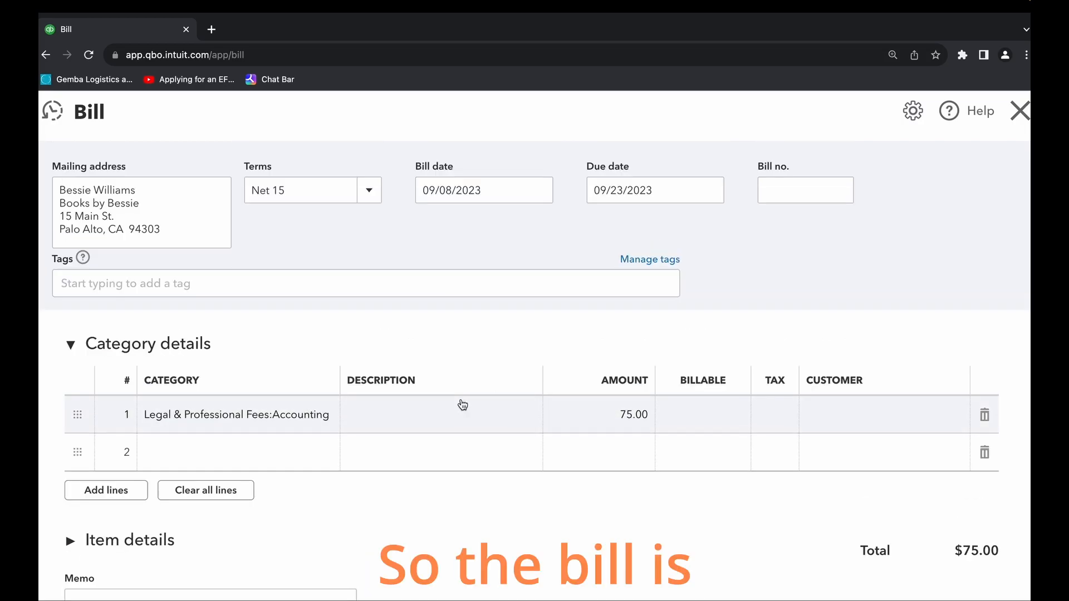
{"action": "scroll", "coordinate": [659, 399], "scroll_direction": "down", "scroll_amount": 1}
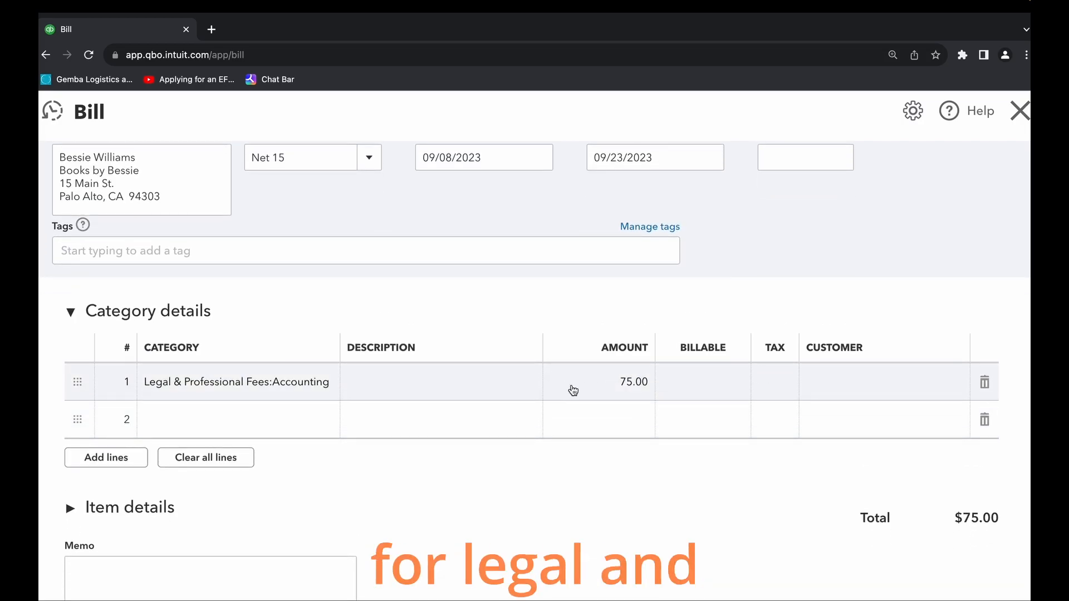
{"action": "left_click", "coordinate": [503, 387]}
{"action": "scroll", "coordinate": [538, 397], "scroll_direction": "down", "scroll_amount": 1}
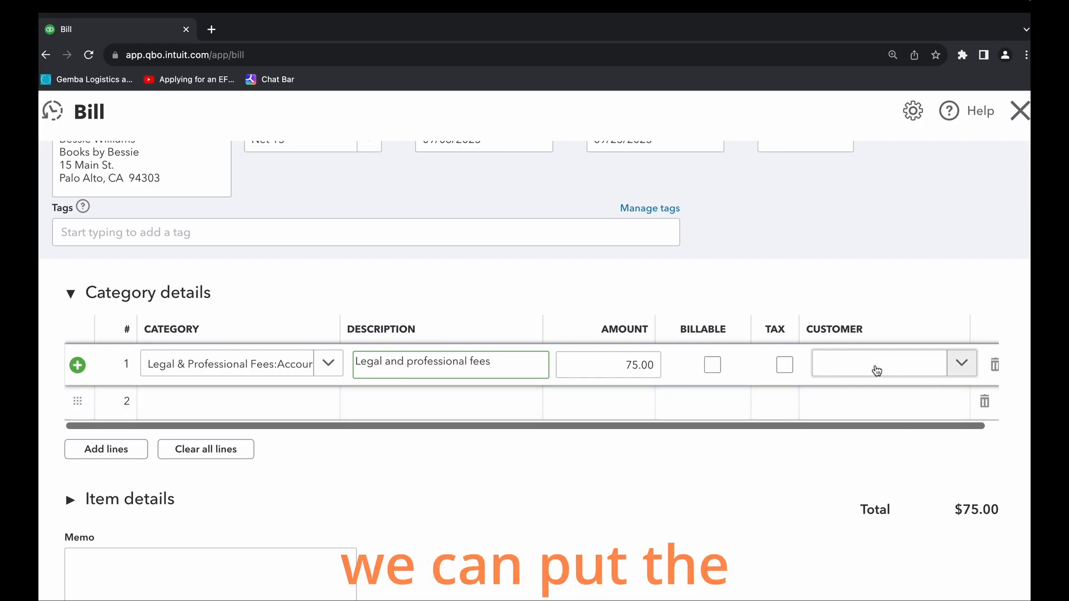
- Add the memo "This is a test" to the bill, then save and close it
{"action": "scroll", "coordinate": [644, 406], "scroll_direction": "down", "scroll_amount": 3}
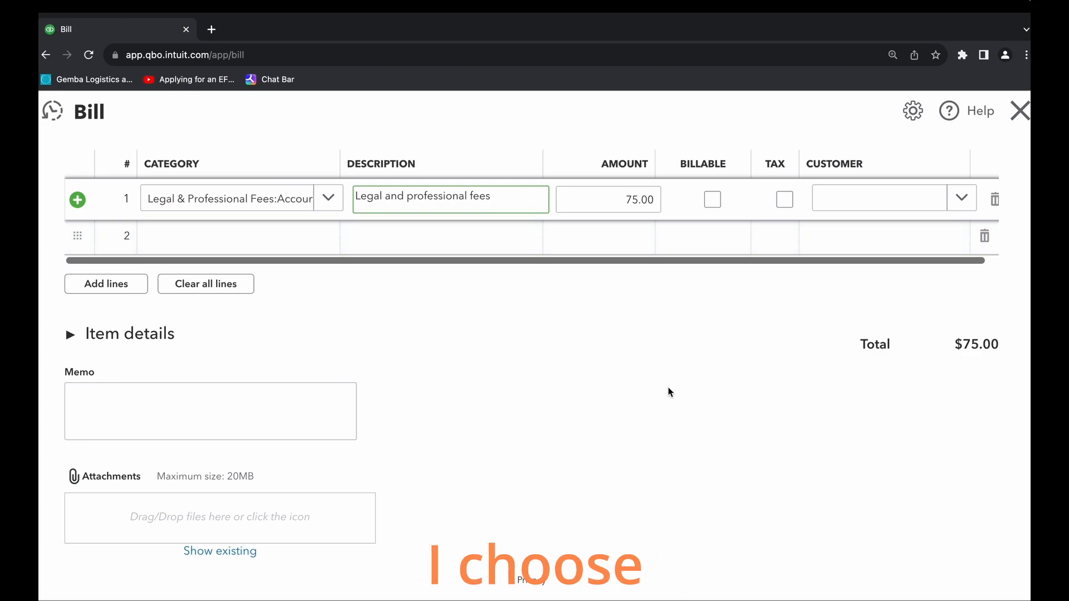
{"action": "left_click", "coordinate": [217, 410]}
{"action": "type", "text": "This is a test"}
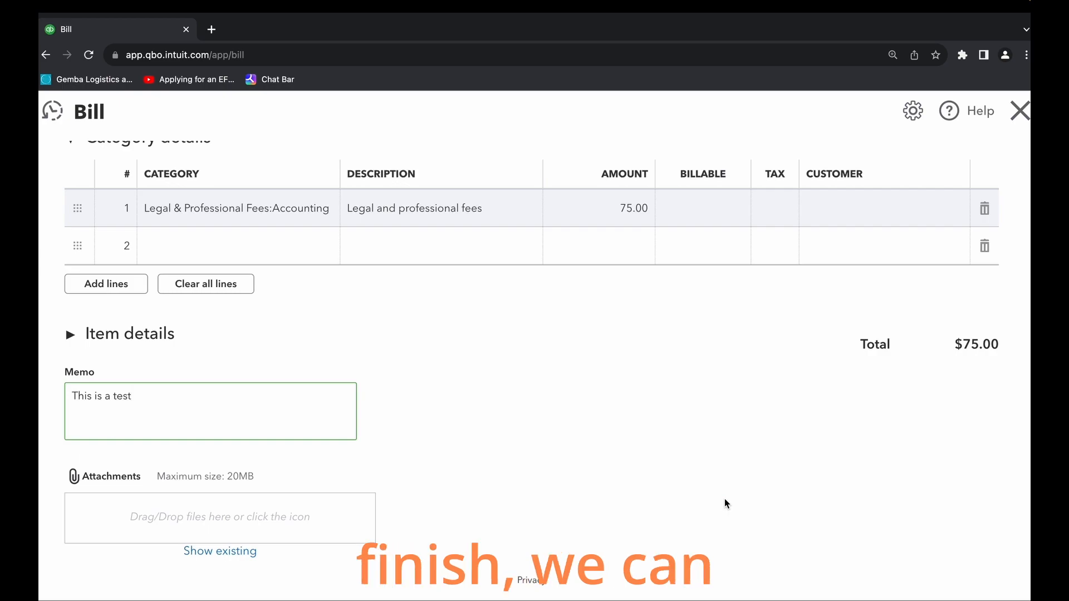
{"action": "left_click", "coordinate": [1012, 600]}
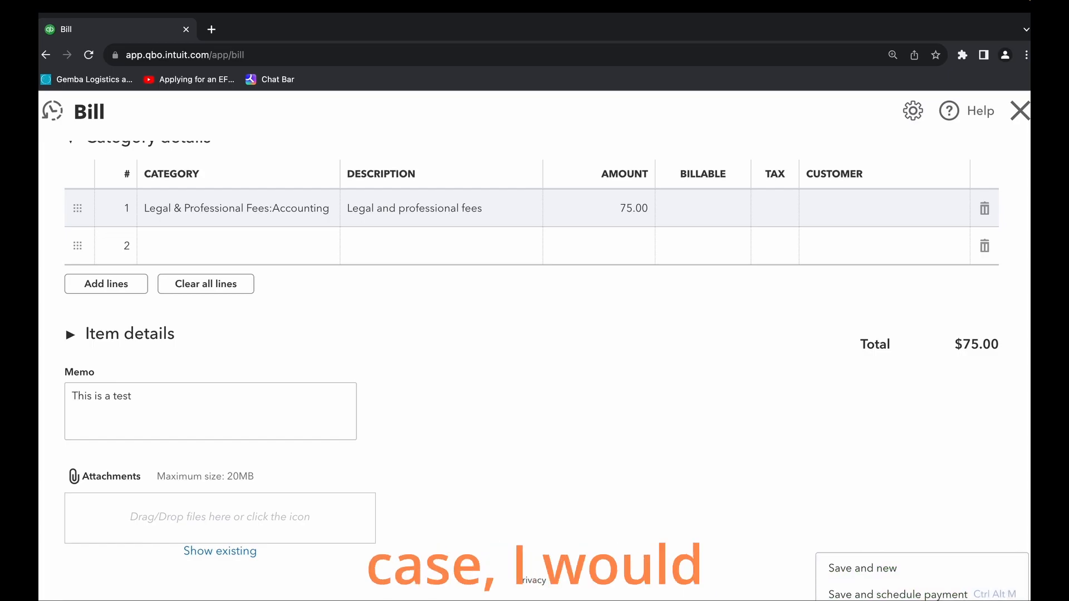
{"action": "left_click", "coordinate": [887, 600]}
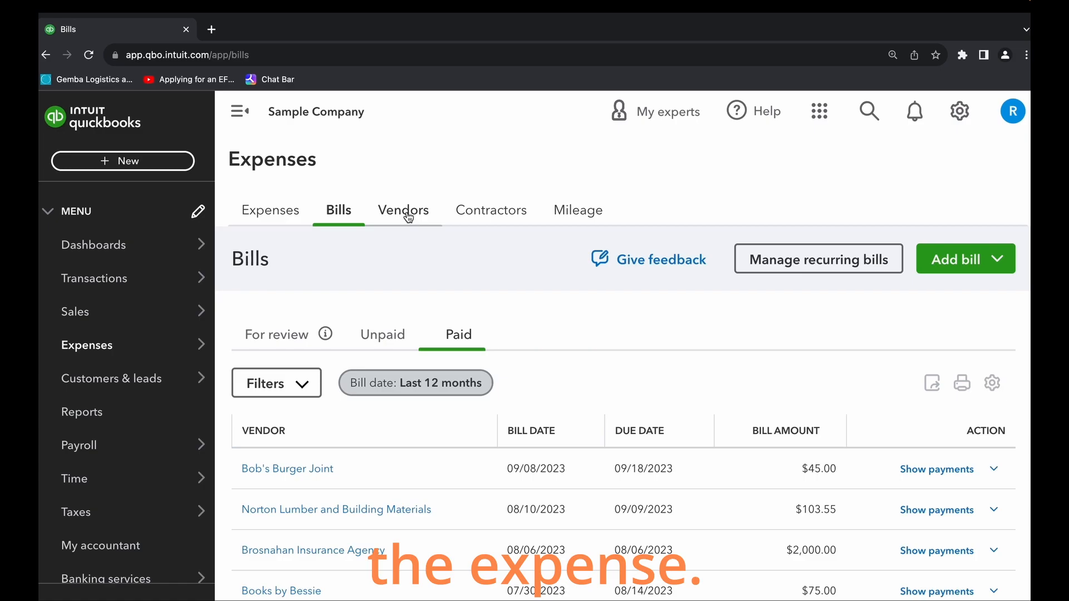
{"action": "left_click", "coordinate": [281, 209]}
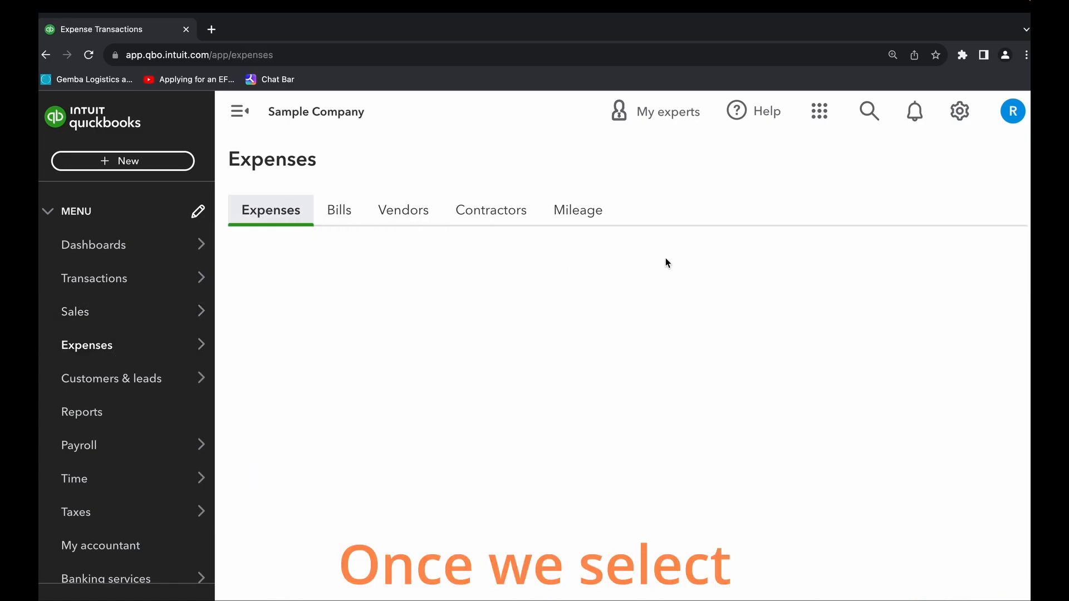
{"action": "left_click", "coordinate": [960, 263]}
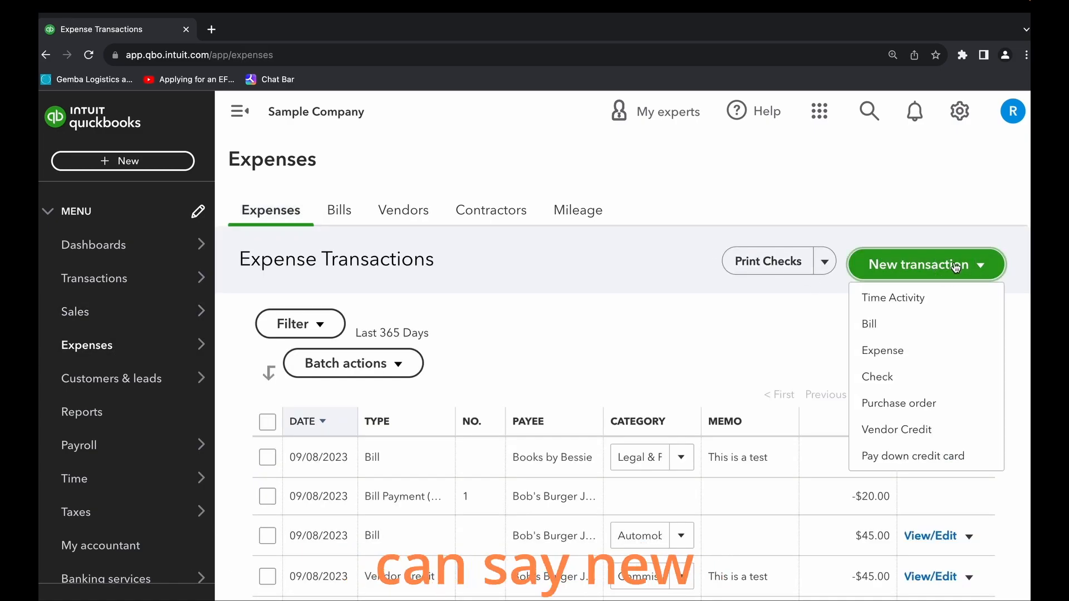
{"action": "left_click", "coordinate": [936, 431]}
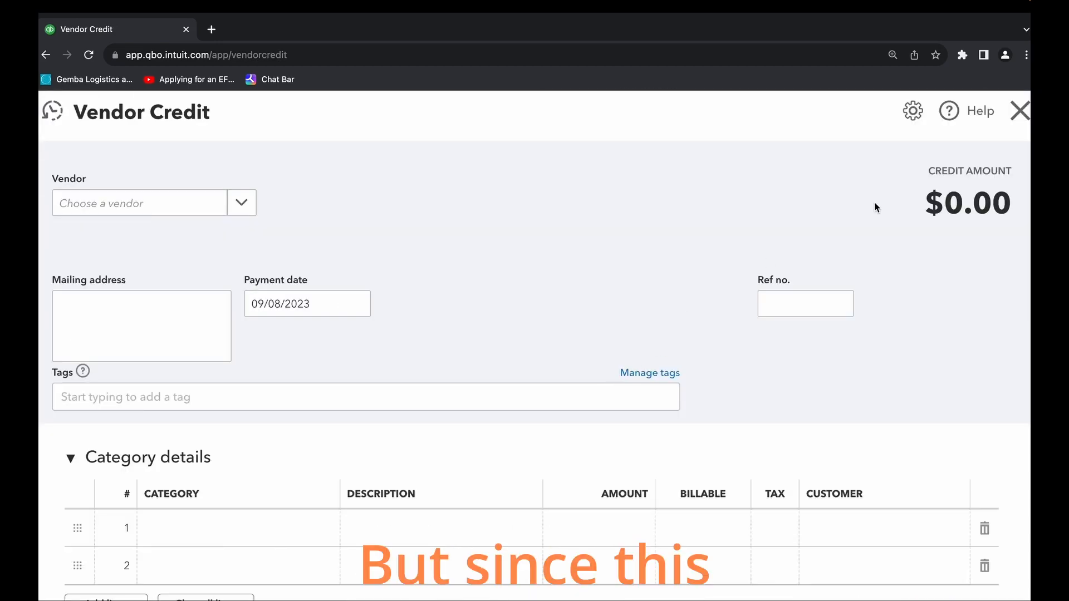
{"action": "left_click", "coordinate": [1018, 112]}
- Create a new vendor credit for the vendor Books by Bessie
{"action": "mouse_move", "coordinate": [50, 306]}
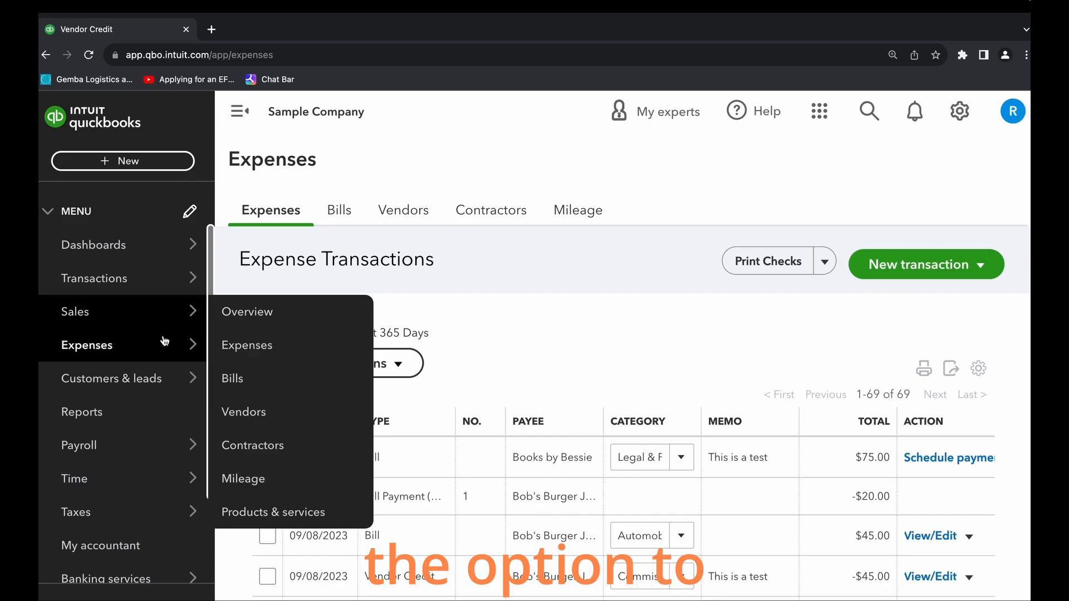
{"action": "left_click", "coordinate": [129, 162]}
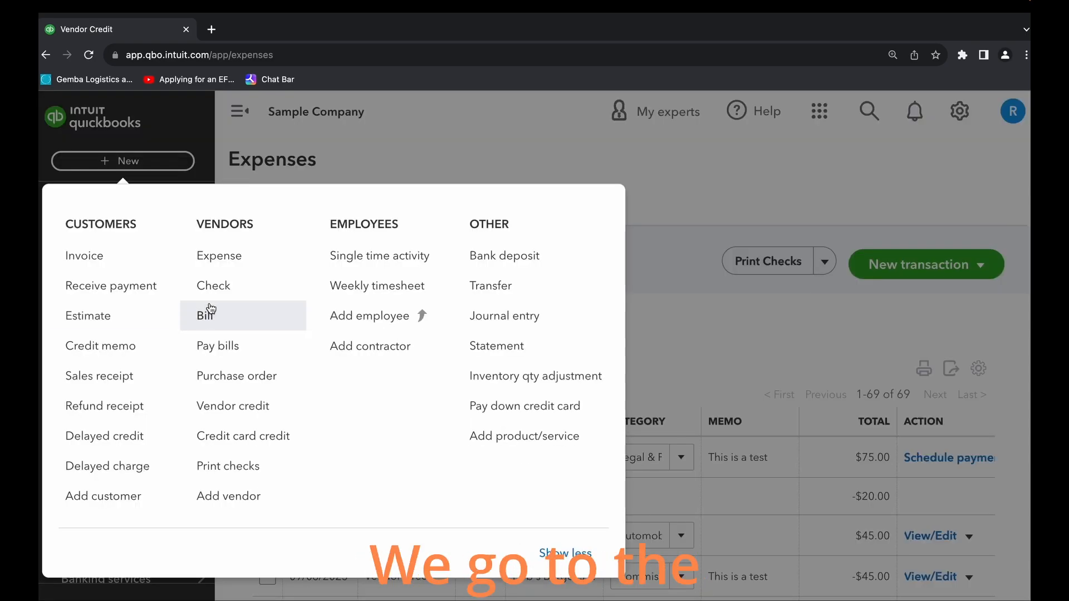
{"action": "left_click", "coordinate": [259, 406]}
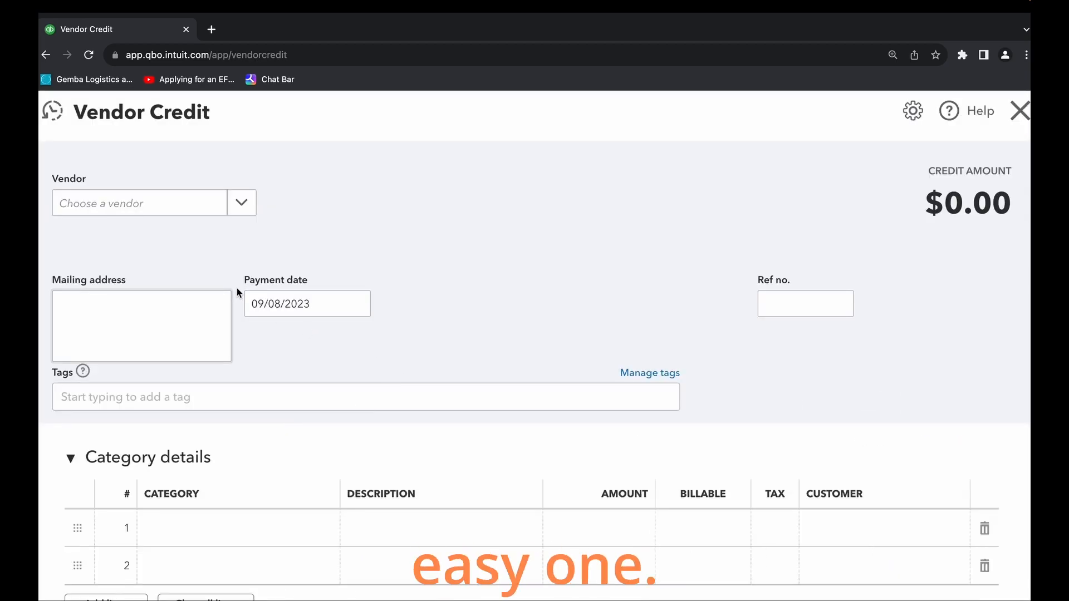
{"action": "left_click", "coordinate": [245, 205]}
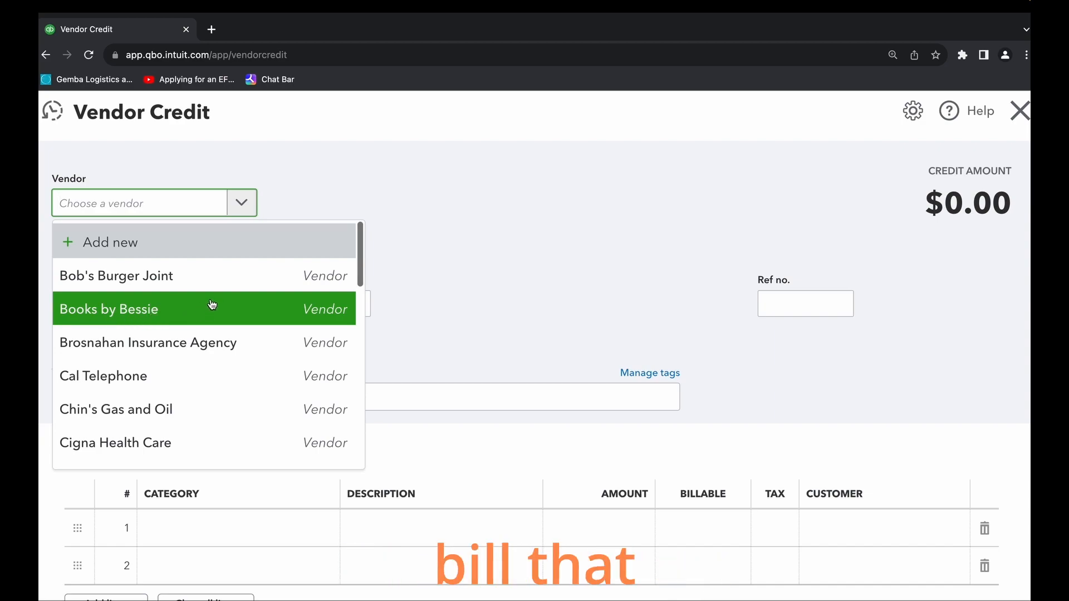
{"action": "left_click", "coordinate": [152, 311]}
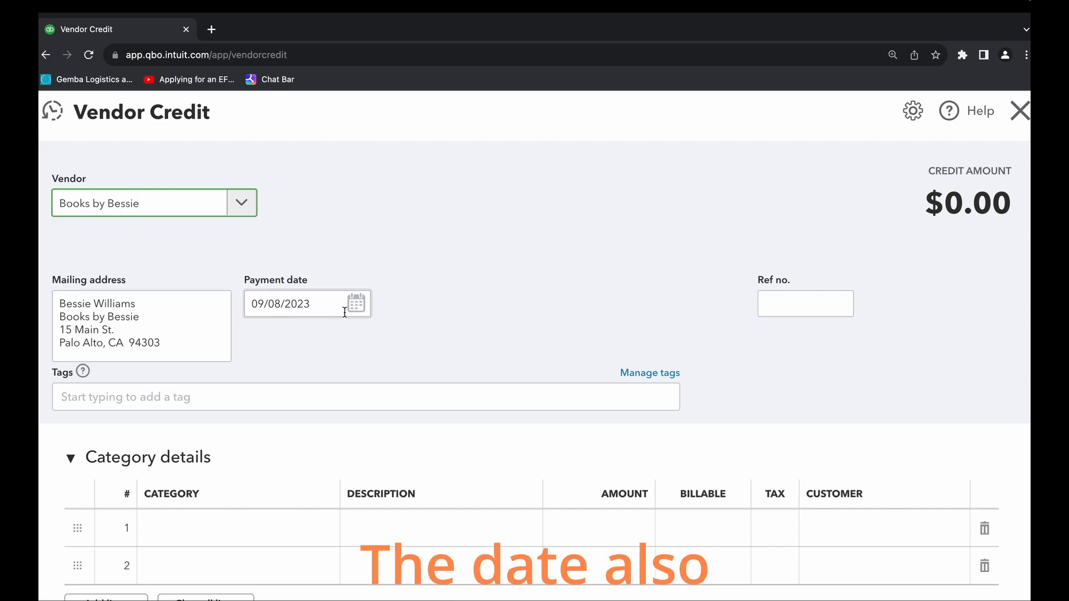
- Set the first line's category to Accounting under Legal & Professional Fees in the vendor credit
{"action": "scroll", "coordinate": [461, 337], "scroll_direction": "down", "scroll_amount": 2}
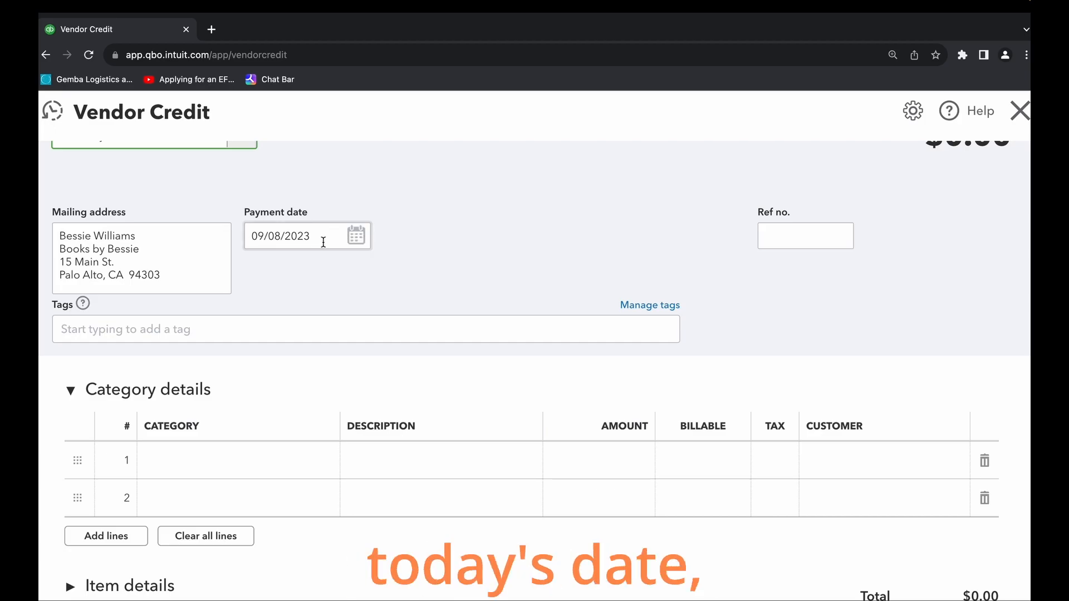
{"action": "scroll", "coordinate": [397, 360], "scroll_direction": "down", "scroll_amount": 2}
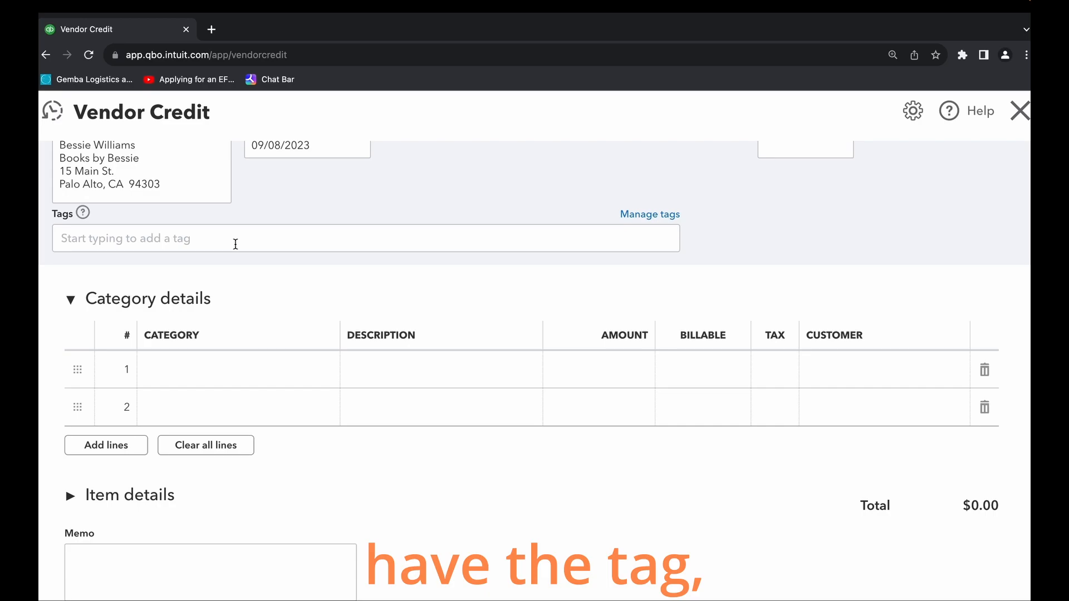
{"action": "scroll", "coordinate": [310, 446], "scroll_direction": "up", "scroll_amount": 1}
{"action": "left_click", "coordinate": [265, 423]}
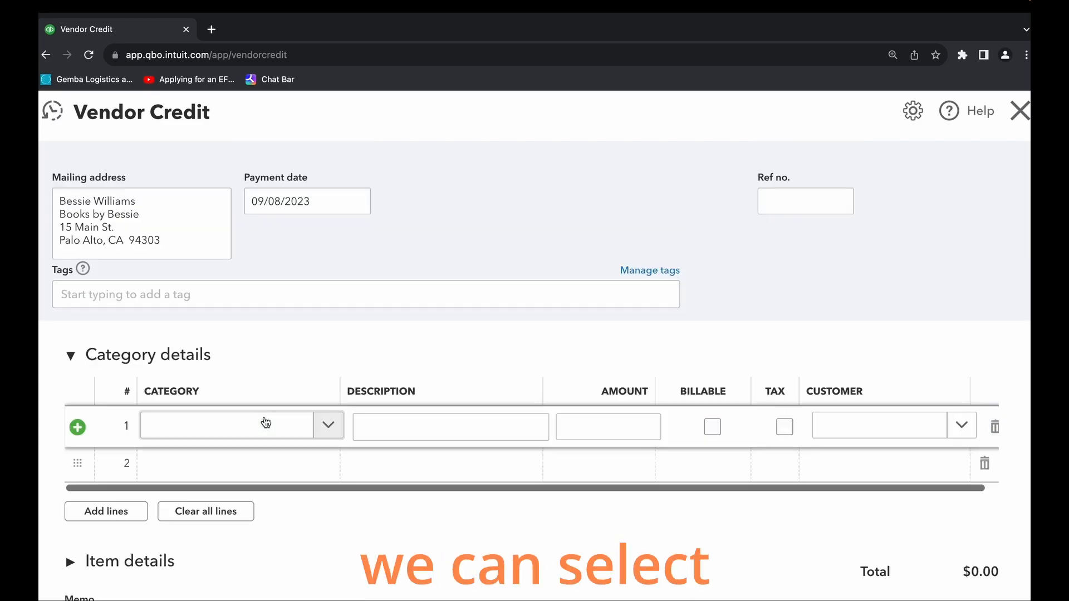
{"action": "left_click", "coordinate": [329, 426]}
{"action": "scroll", "coordinate": [384, 287], "scroll_direction": "down", "scroll_amount": 4}
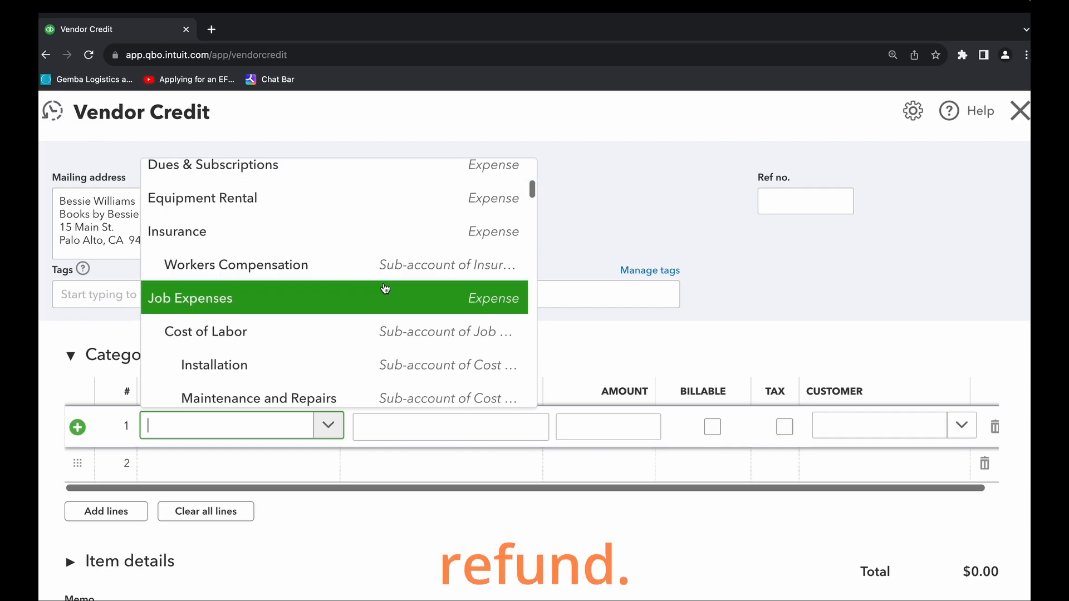
{"action": "scroll", "coordinate": [378, 302], "scroll_direction": "up", "scroll_amount": 1}
{"action": "scroll", "coordinate": [380, 304], "scroll_direction": "down", "scroll_amount": 5}
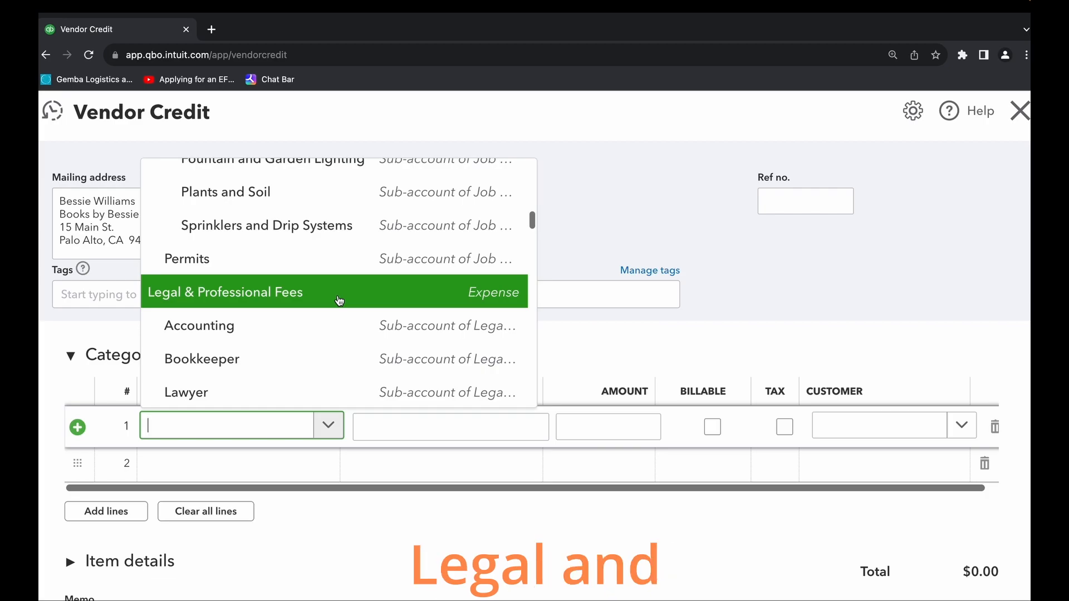
{"action": "left_click", "coordinate": [408, 326]}
- Enter the description "Legal and professional fees" and the amount 75 on the credit's first line
{"action": "left_click", "coordinate": [518, 430]}
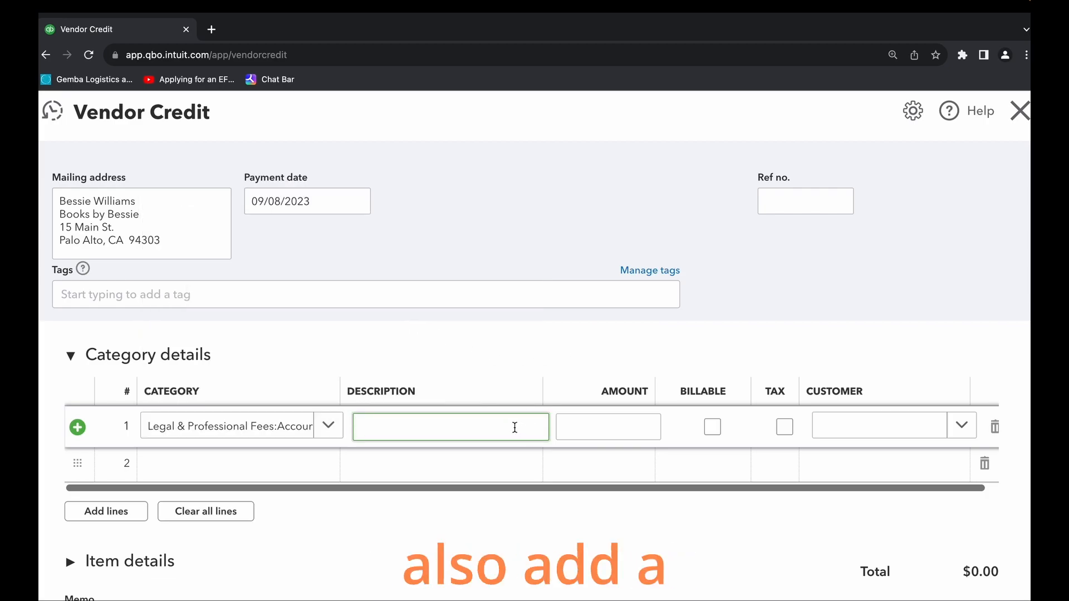
{"action": "type", "text": "Legal and professional fees"}
{"action": "left_click", "coordinate": [628, 426]}
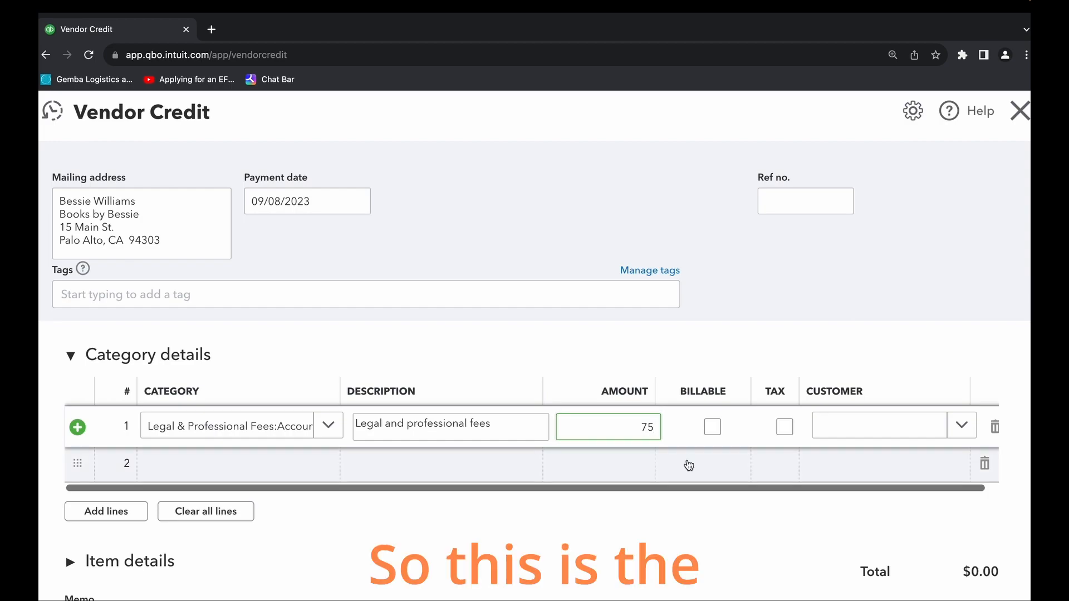
- Assign the customer Amy's Bird Sanctuary to the first line of the vendor credit
{"action": "scroll", "coordinate": [687, 456], "scroll_direction": "down", "scroll_amount": 1}
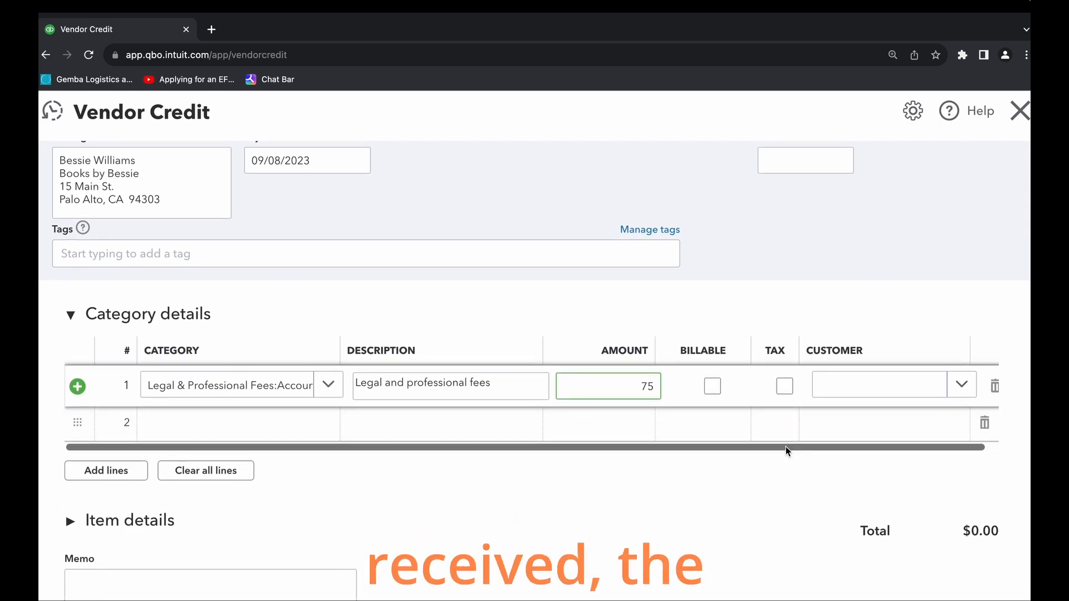
{"action": "left_click", "coordinate": [962, 384]}
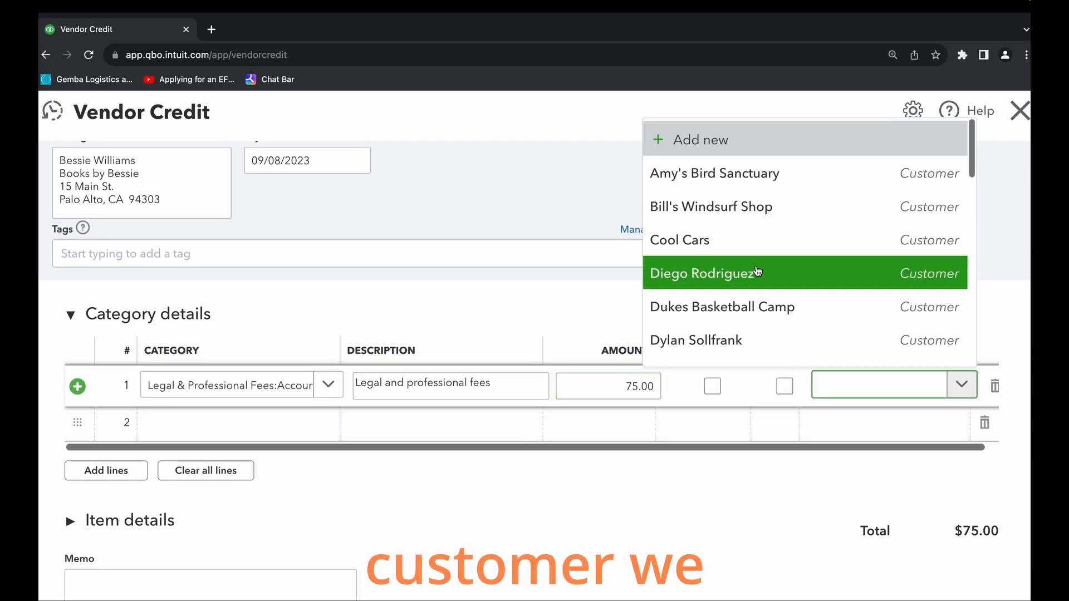
{"action": "left_click", "coordinate": [766, 177]}
- Enter the memo "This is a test." on the vendor credit
{"action": "scroll", "coordinate": [700, 513], "scroll_direction": "down", "scroll_amount": 4}
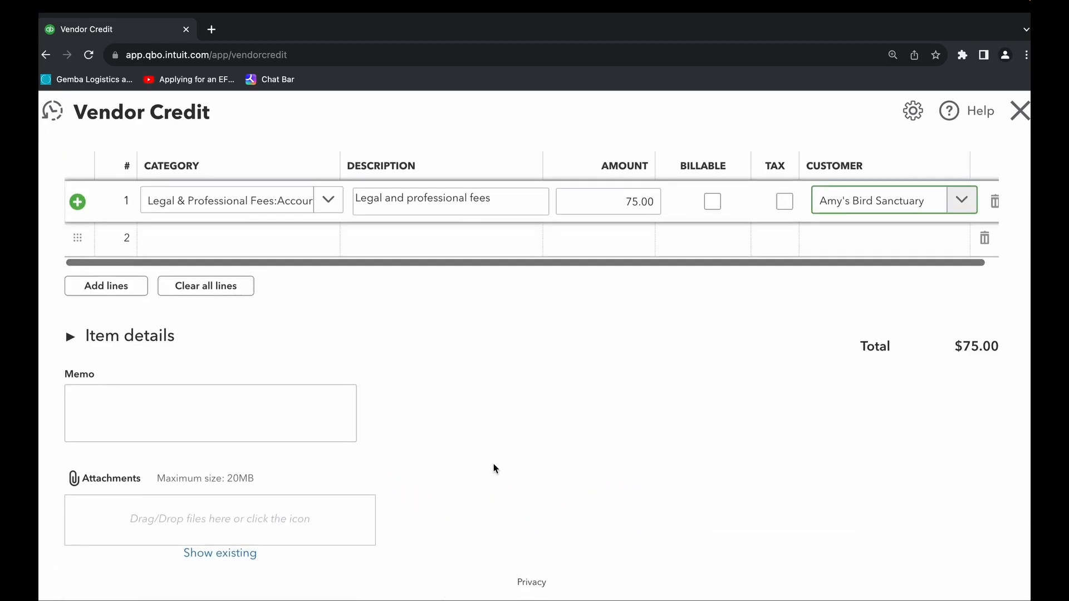
{"action": "left_click", "coordinate": [150, 402]}
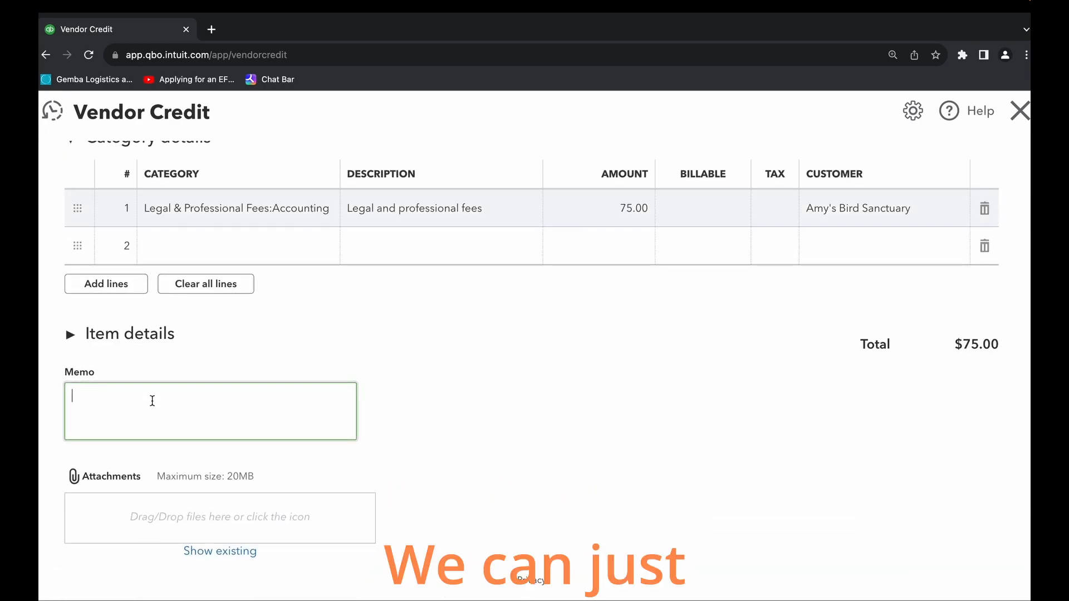
{"action": "type", "text": "This a i"}
{"action": "key", "text": "BackSpace"}
{"action": "key", "text": "BackSpace"}
{"action": "key", "text": "BackSpace"}
{"action": "key", "text": "BackSpace"}
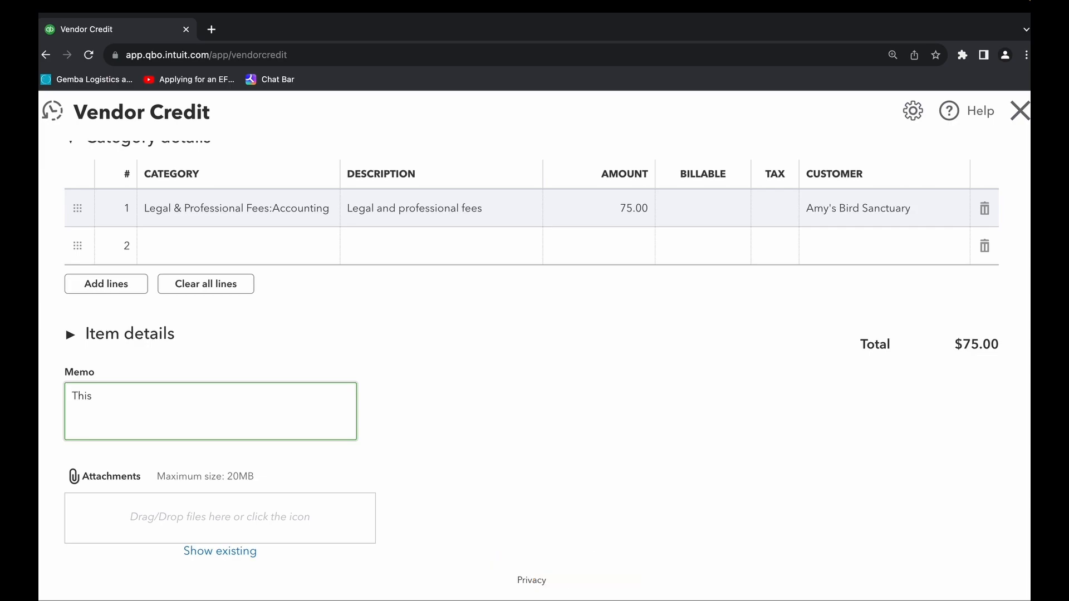
{"action": "type", "text": "is a test."}
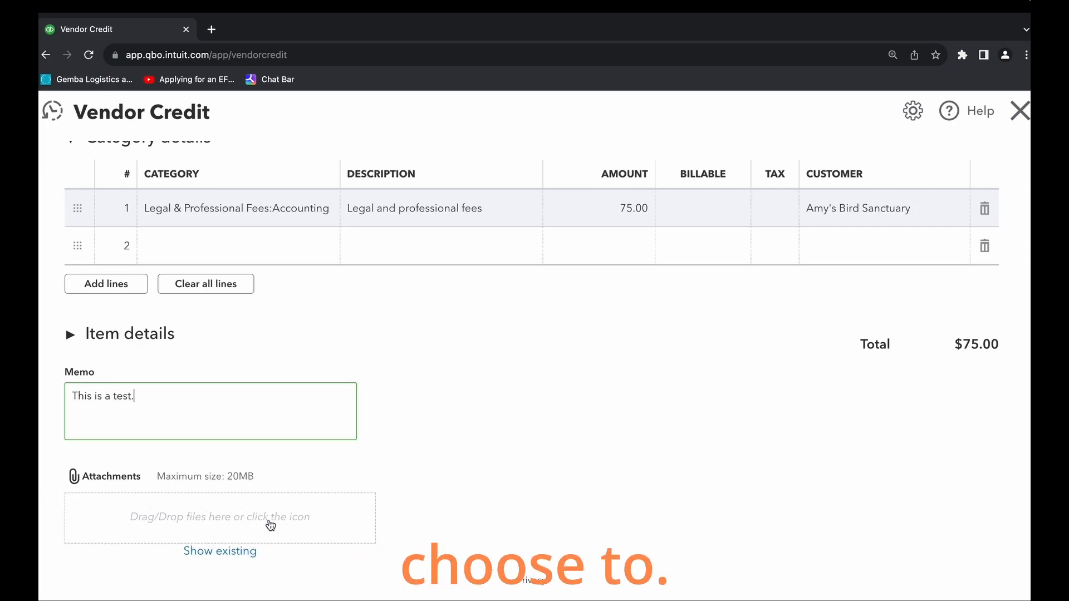
- Review the completed vendor credit for Books by Bessie, and save and close it
{"action": "scroll", "coordinate": [789, 523], "scroll_direction": "up", "scroll_amount": 6}
{"action": "scroll", "coordinate": [306, 290], "scroll_direction": "down", "scroll_amount": 4}
{"action": "scroll", "coordinate": [458, 346], "scroll_direction": "up", "scroll_amount": 2}
{"action": "scroll", "coordinate": [457, 345], "scroll_direction": "up", "scroll_amount": 1}
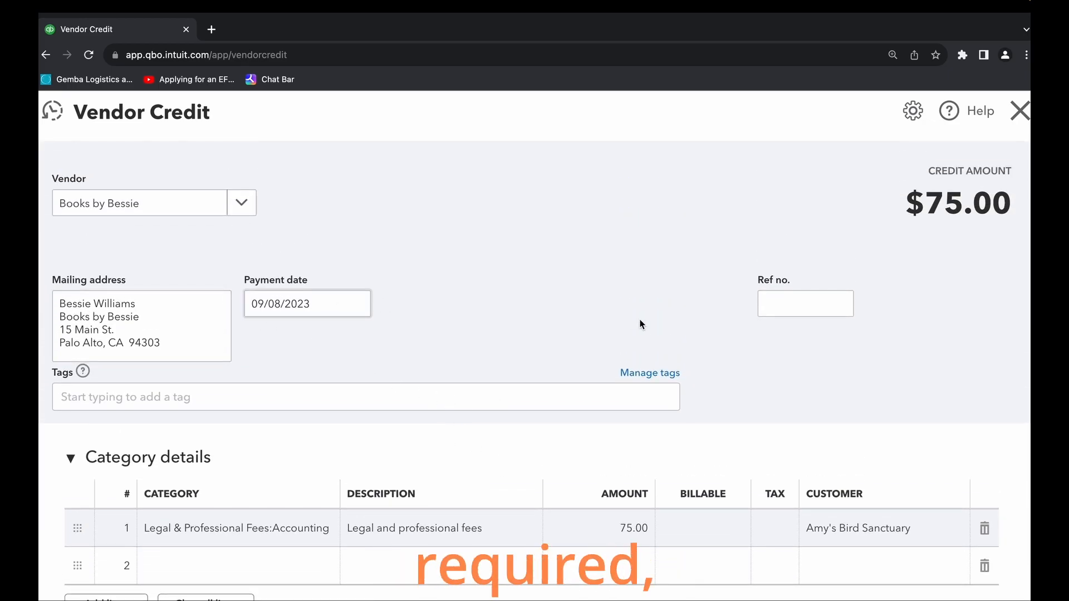
{"action": "scroll", "coordinate": [854, 442], "scroll_direction": "down", "scroll_amount": 5}
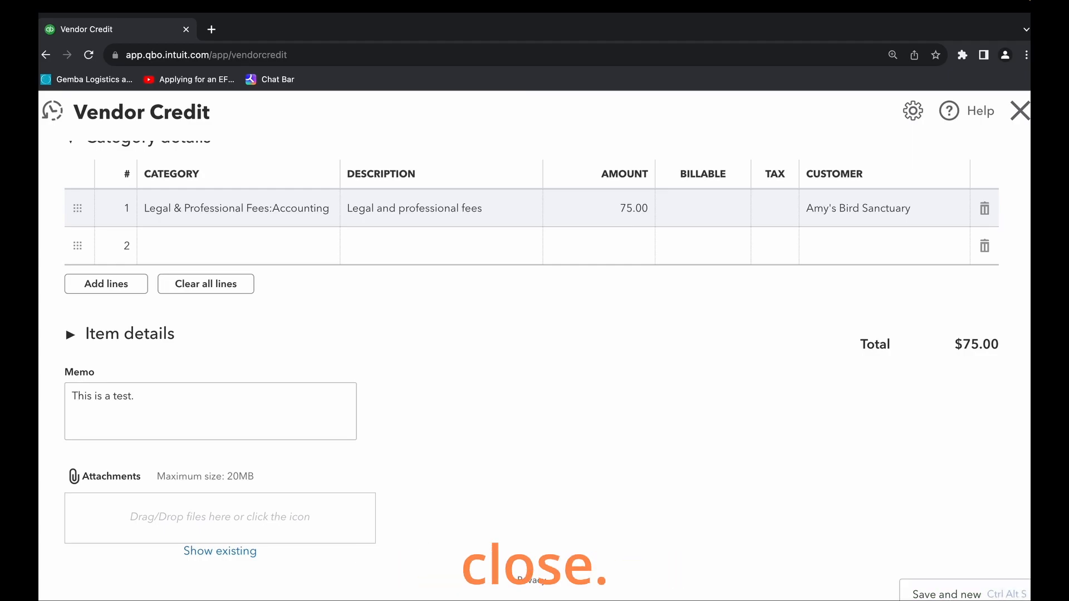
{"action": "left_click", "coordinate": [947, 600]}
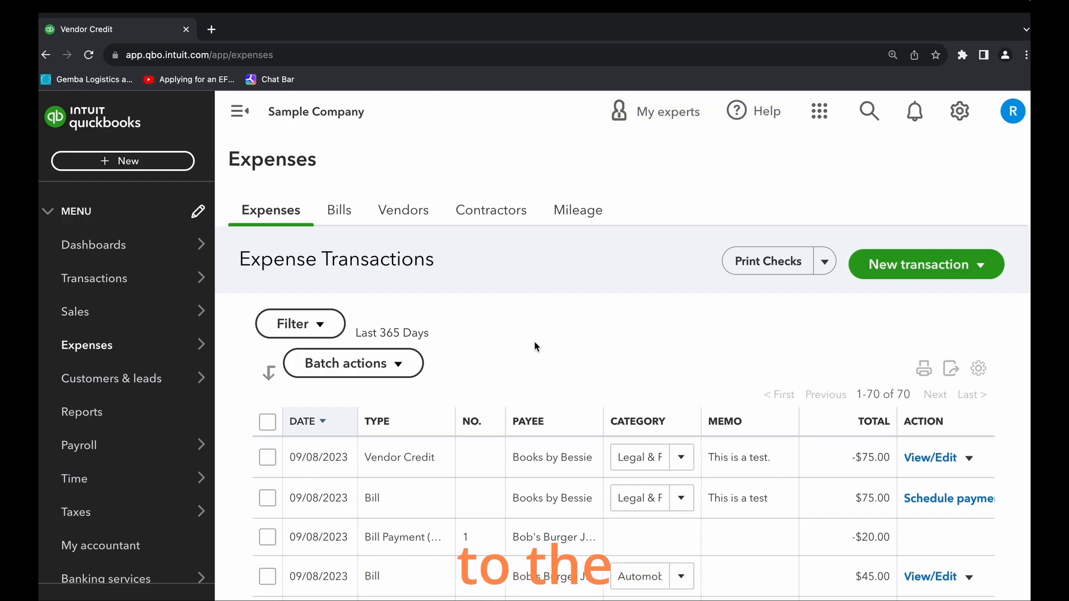
- Open the list of unpaid bills and locate the Books by Bessie bill
{"action": "mouse_move", "coordinate": [184, 346]}
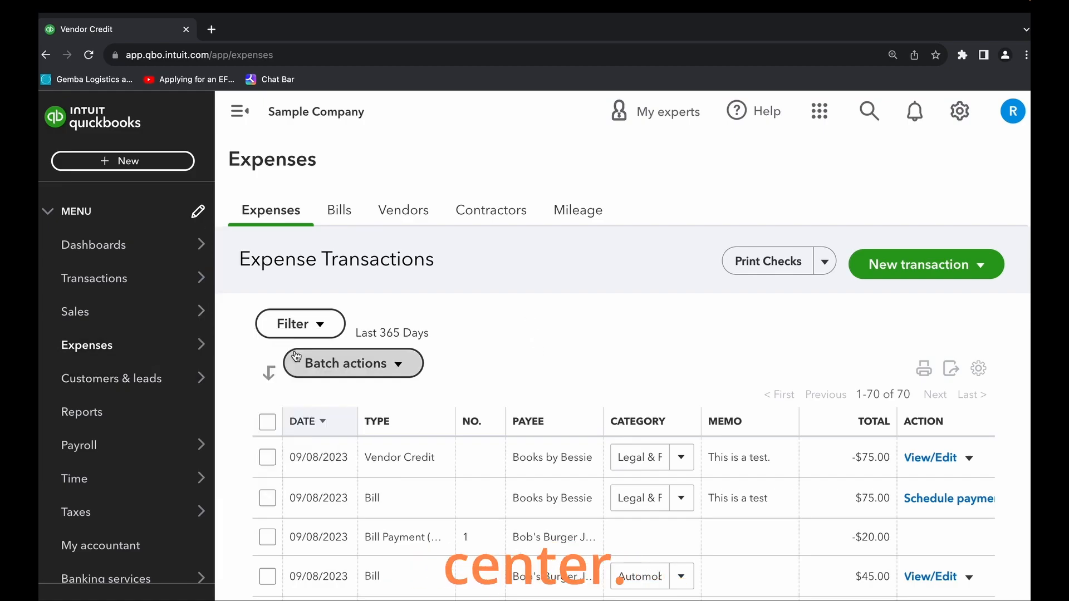
{"action": "left_click", "coordinate": [344, 213]}
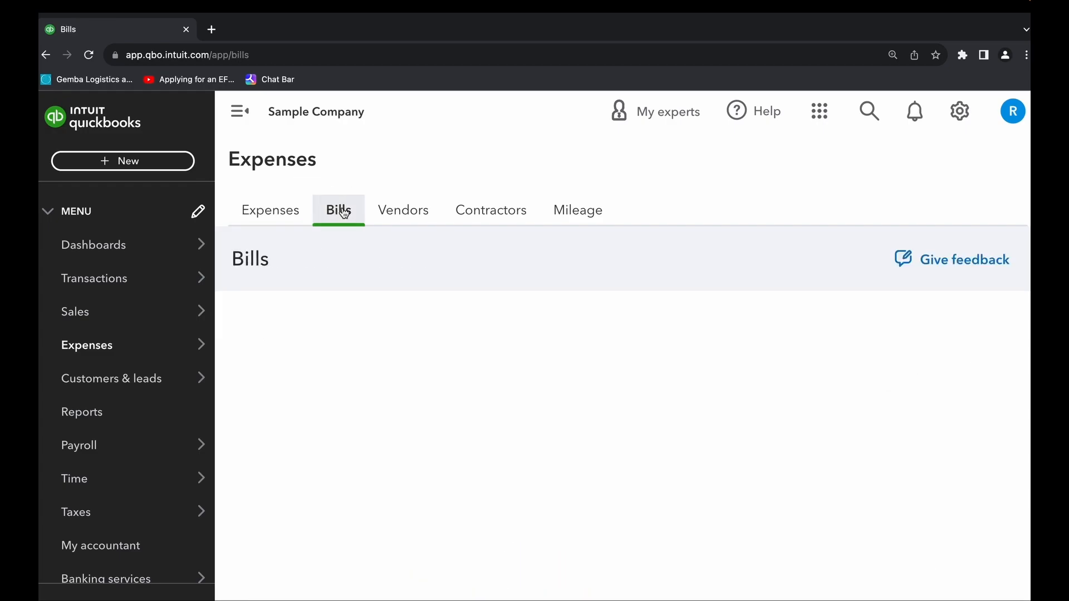
{"action": "left_click", "coordinate": [273, 336]}
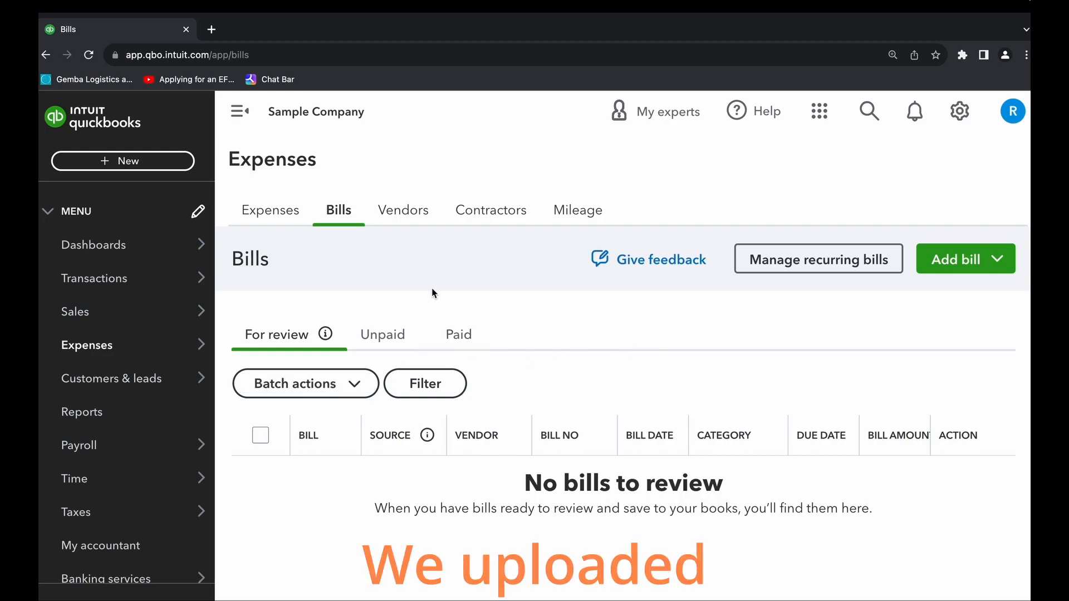
{"action": "left_click", "coordinate": [1000, 261]}
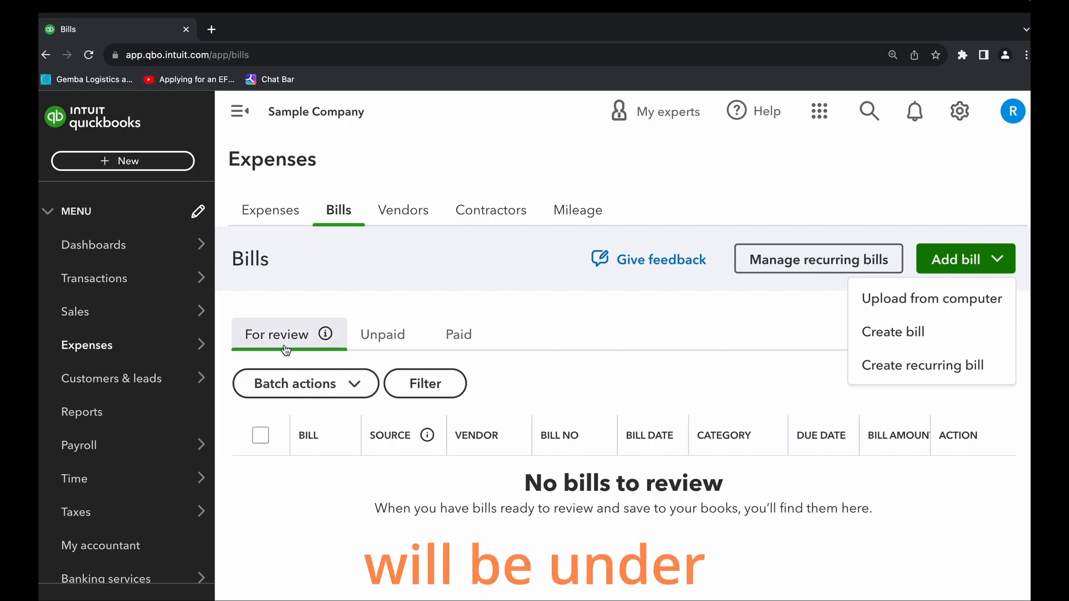
{"action": "left_click", "coordinate": [393, 334]}
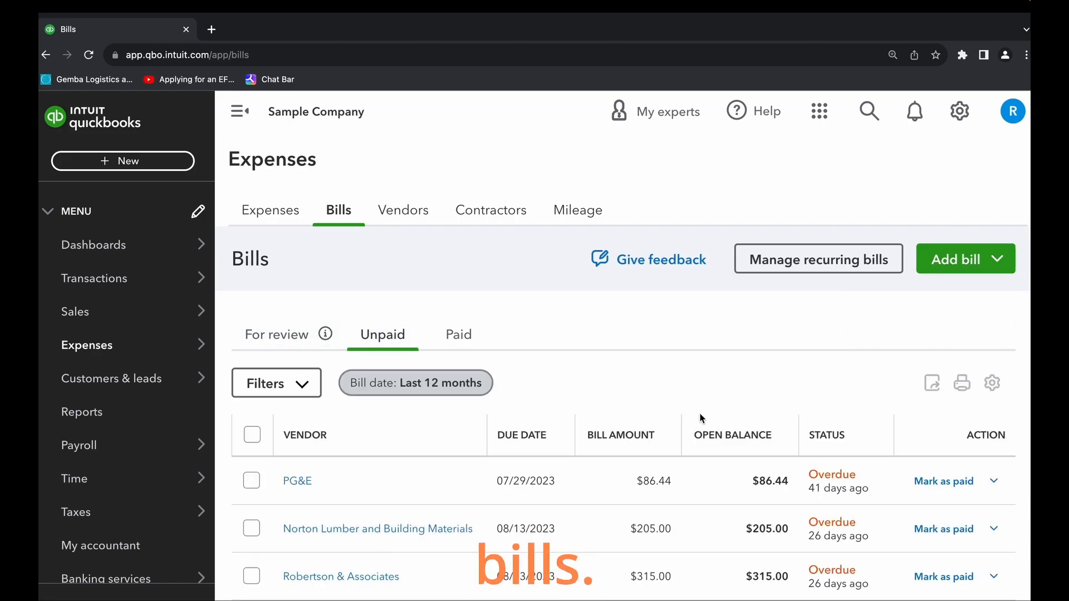
{"action": "scroll", "coordinate": [701, 418], "scroll_direction": "down", "scroll_amount": 3}
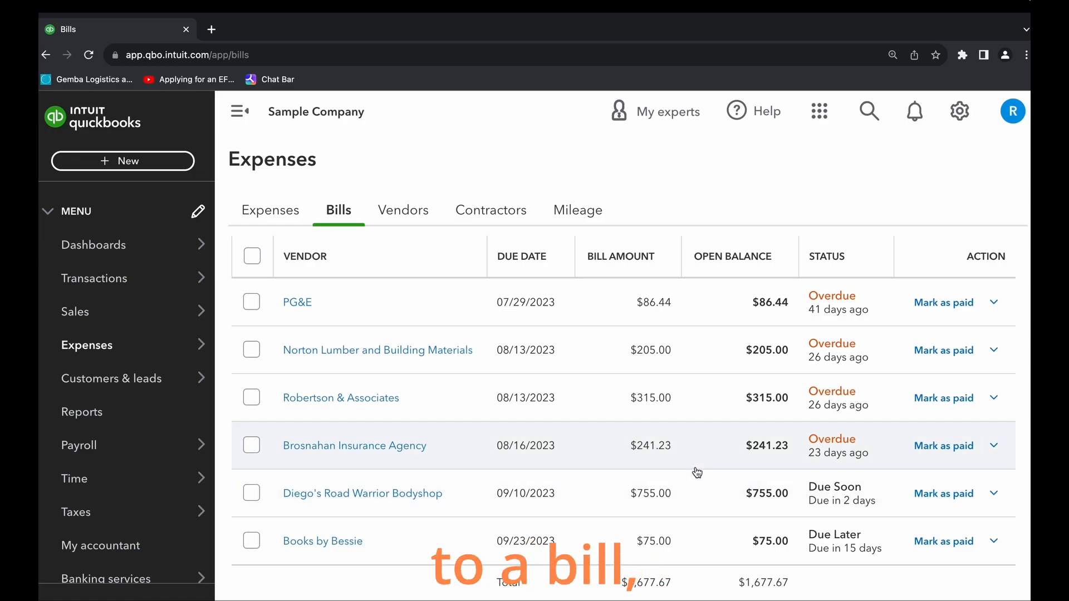
{"action": "scroll", "coordinate": [347, 214], "scroll_direction": "up", "scroll_amount": 3}
{"action": "left_click", "coordinate": [388, 336]}
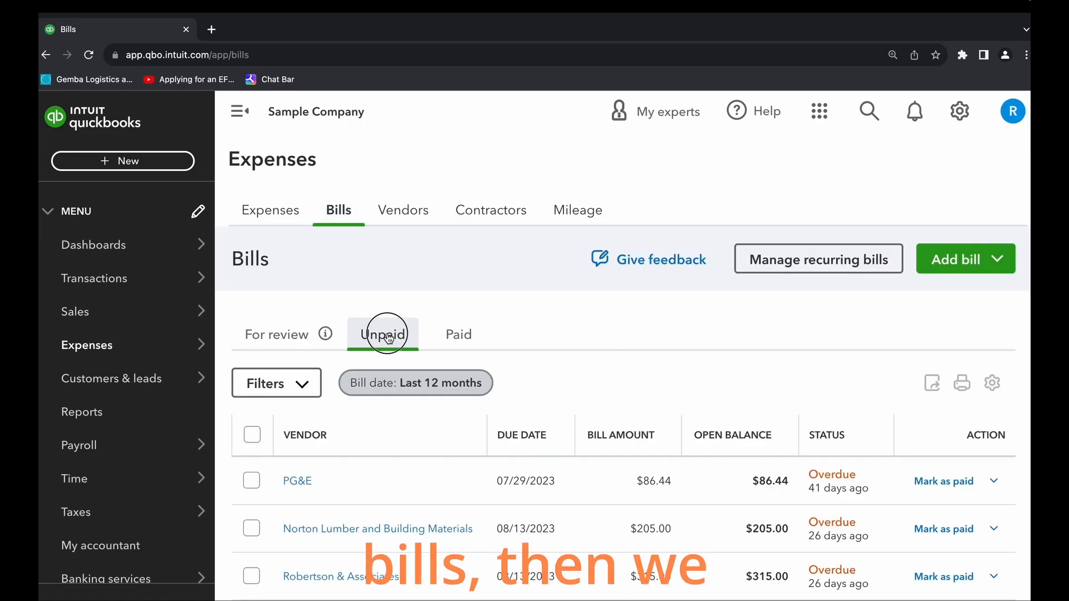
{"action": "scroll", "coordinate": [558, 373], "scroll_direction": "down", "scroll_amount": 2}
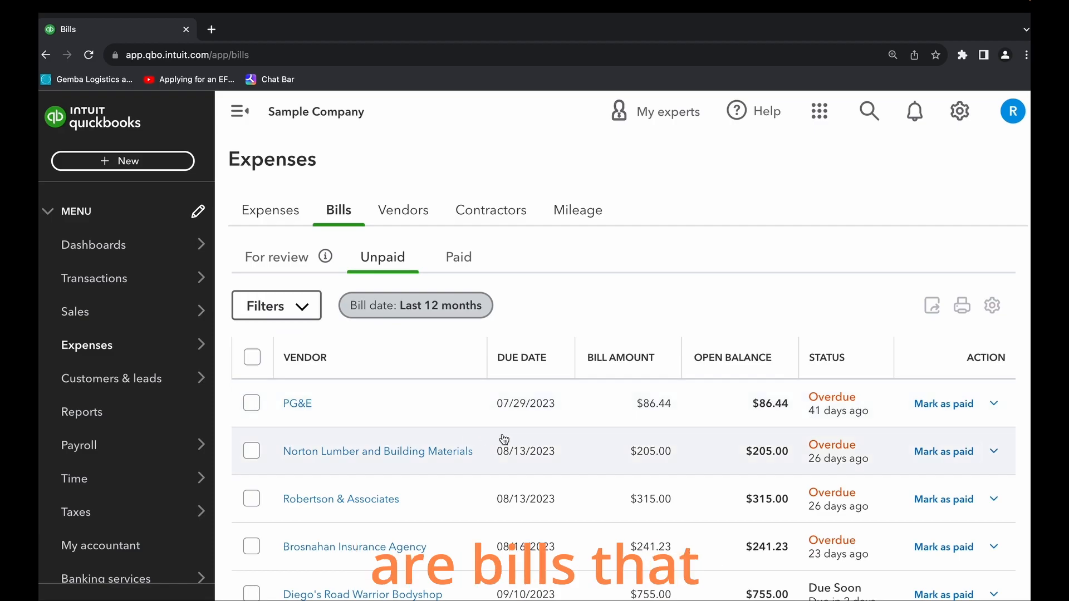
{"action": "scroll", "coordinate": [536, 452], "scroll_direction": "down", "scroll_amount": 3}
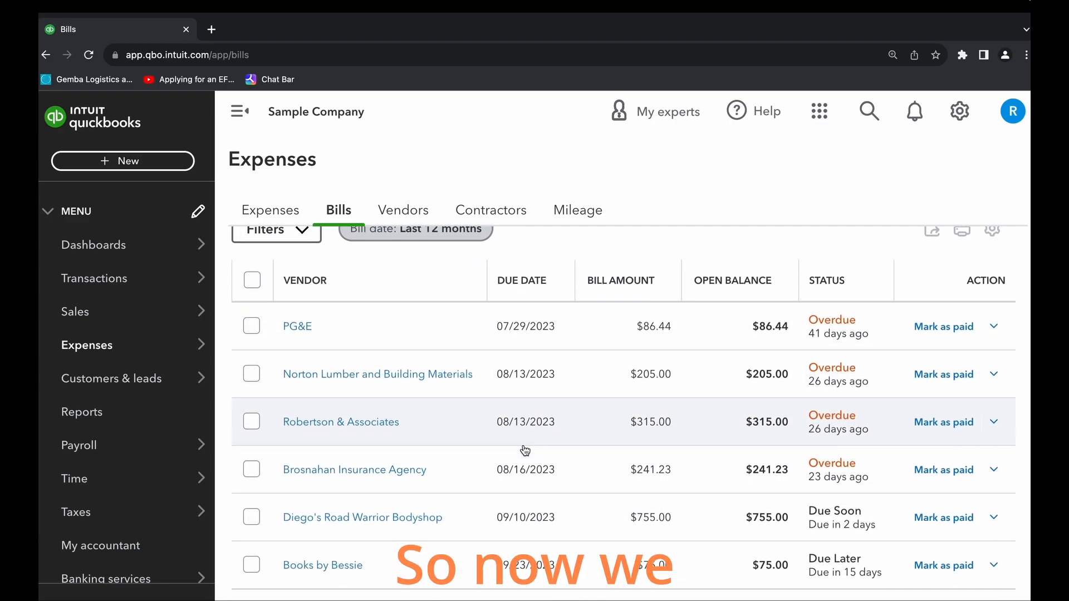
{"action": "scroll", "coordinate": [525, 450], "scroll_direction": "down", "scroll_amount": 1}
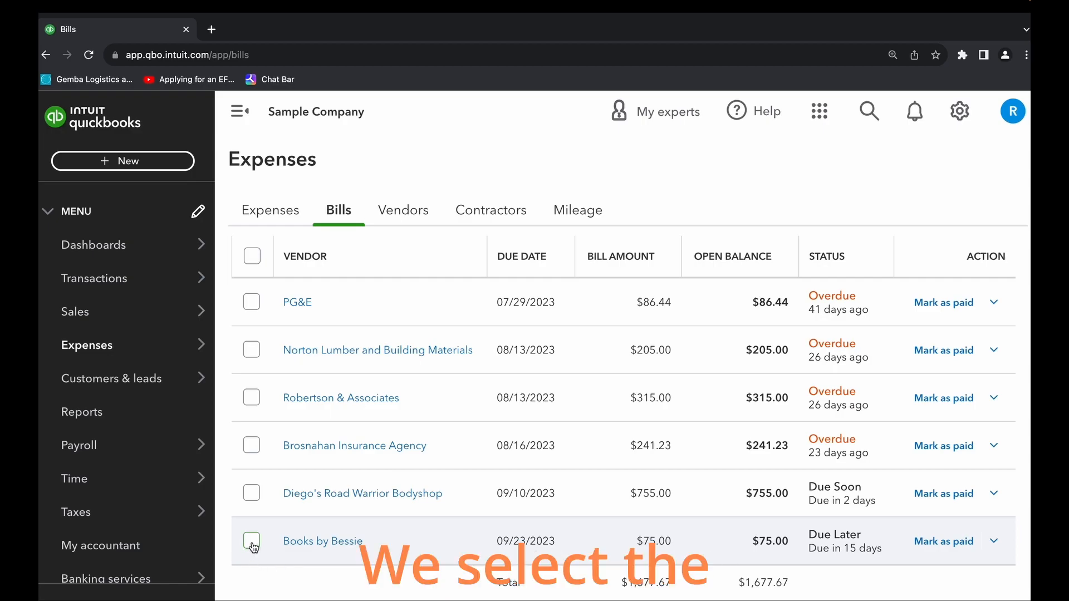
{"action": "left_click", "coordinate": [252, 541]}
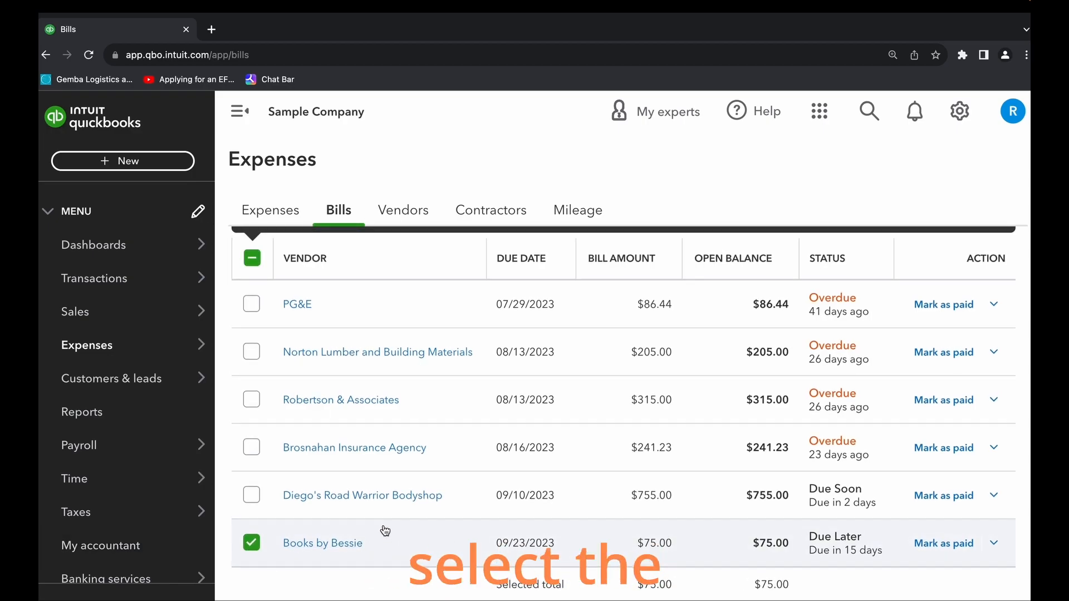
{"action": "scroll", "coordinate": [574, 562], "scroll_direction": "up", "scroll_amount": 3}
{"action": "scroll", "coordinate": [575, 562], "scroll_direction": "down", "scroll_amount": 2}
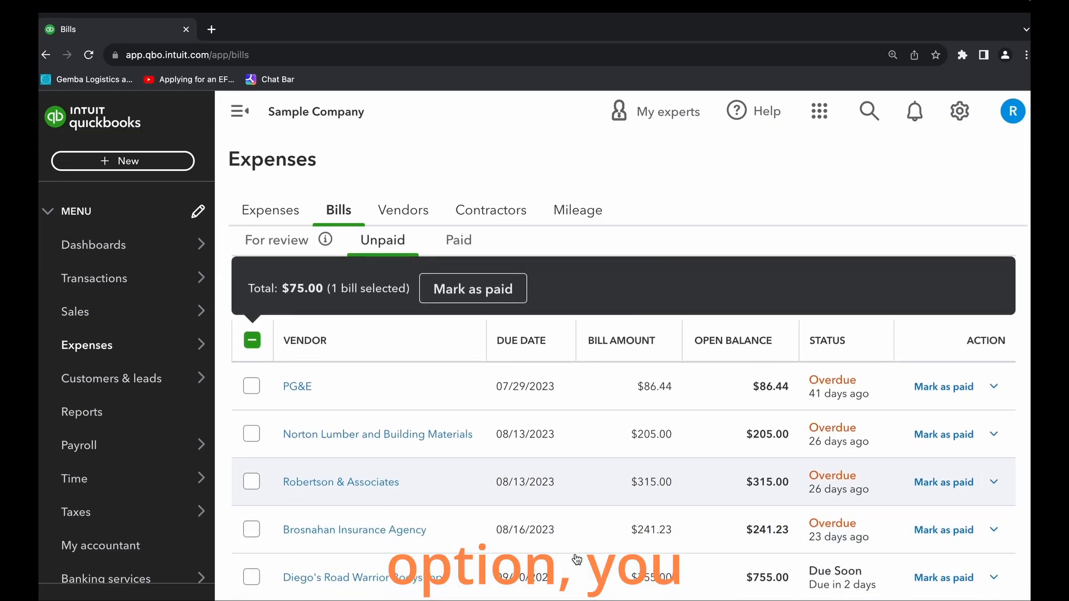
{"action": "scroll", "coordinate": [704, 430], "scroll_direction": "down", "scroll_amount": 2}
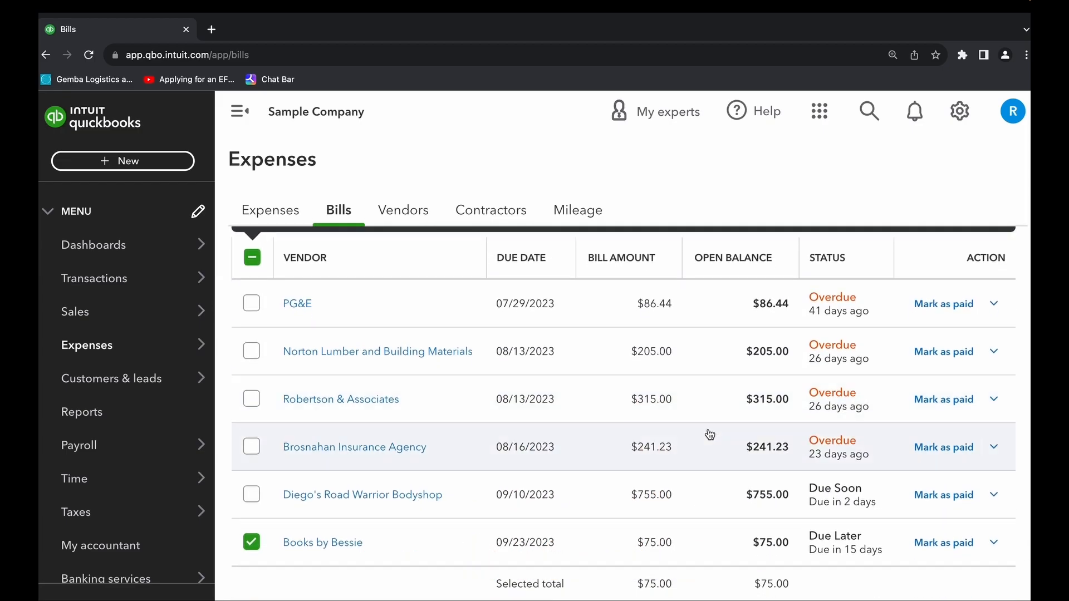
{"action": "left_click", "coordinate": [253, 541]}
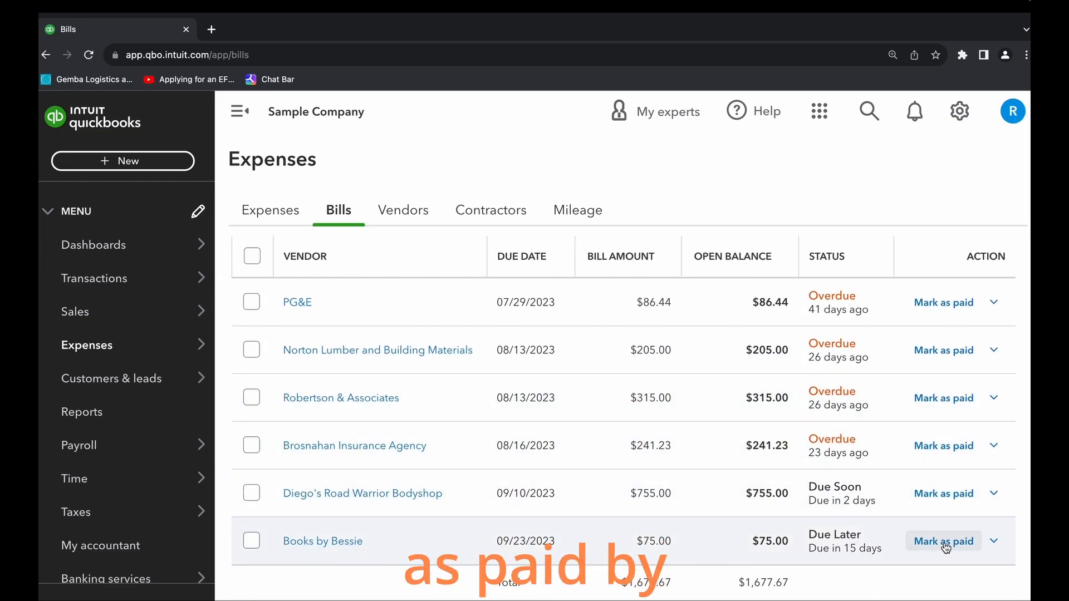
{"action": "left_click", "coordinate": [994, 543]}
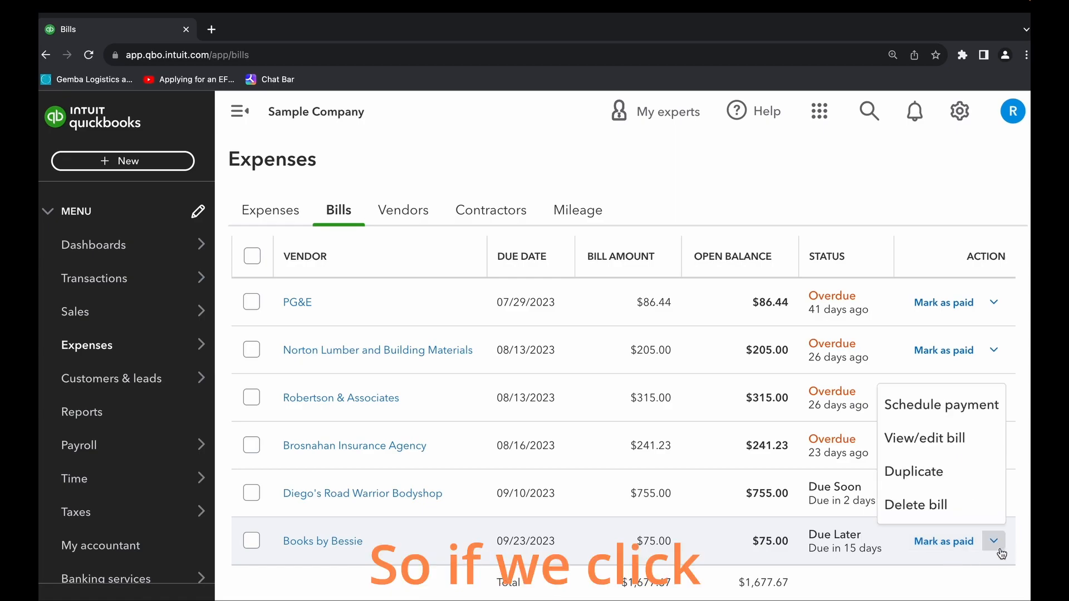
{"action": "left_click", "coordinate": [995, 542]}
{"action": "left_click", "coordinate": [995, 542]}
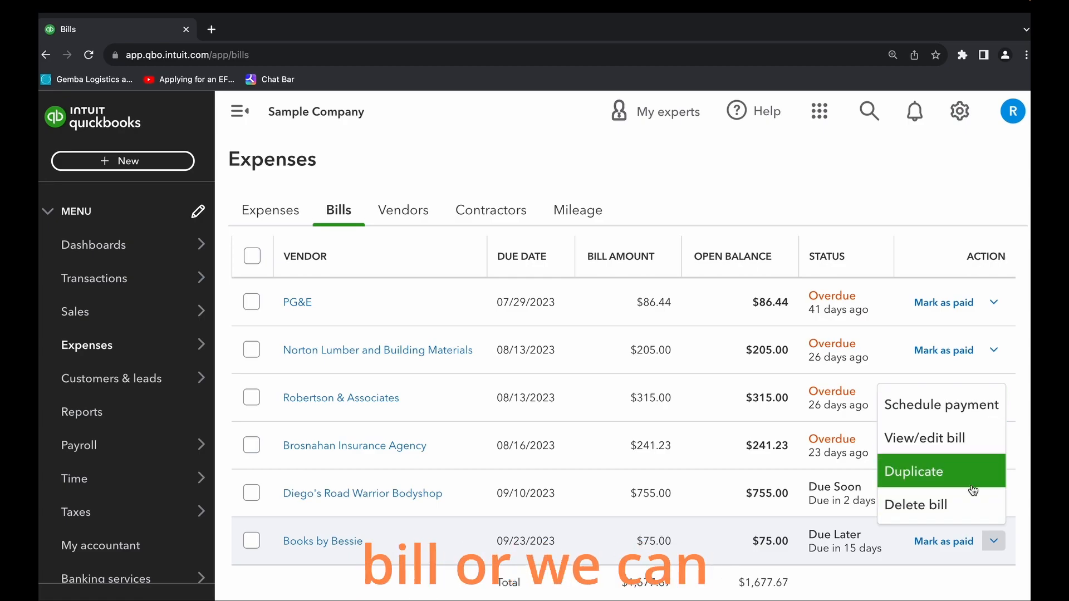
{"action": "left_click", "coordinate": [897, 575]}
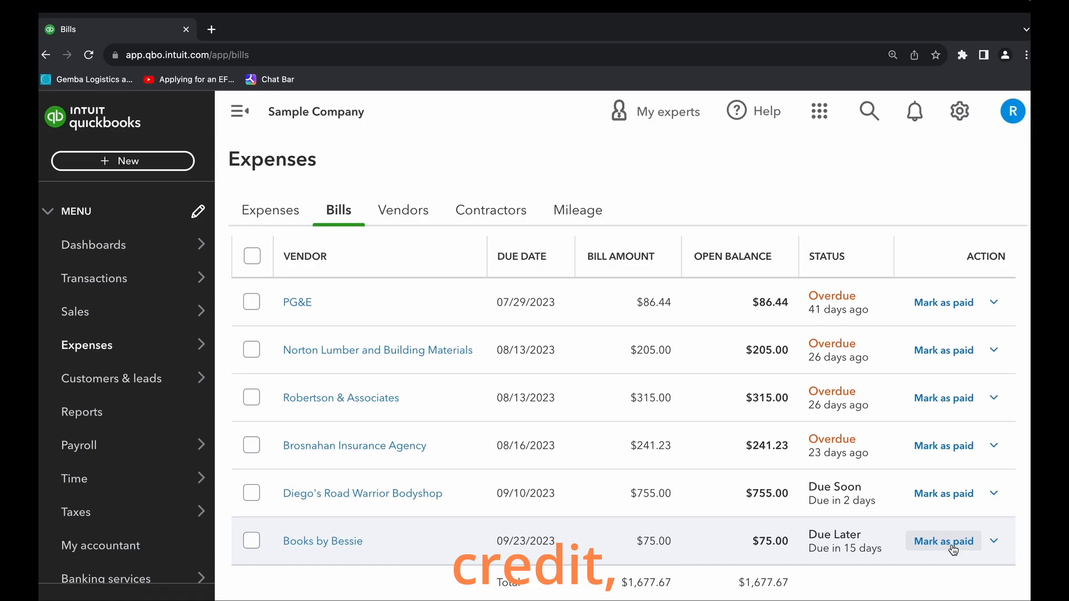
- Start marking the Books by Bessie bill as paid and review the bill and vendor credit applied in its payment
{"action": "left_click", "coordinate": [947, 542]}
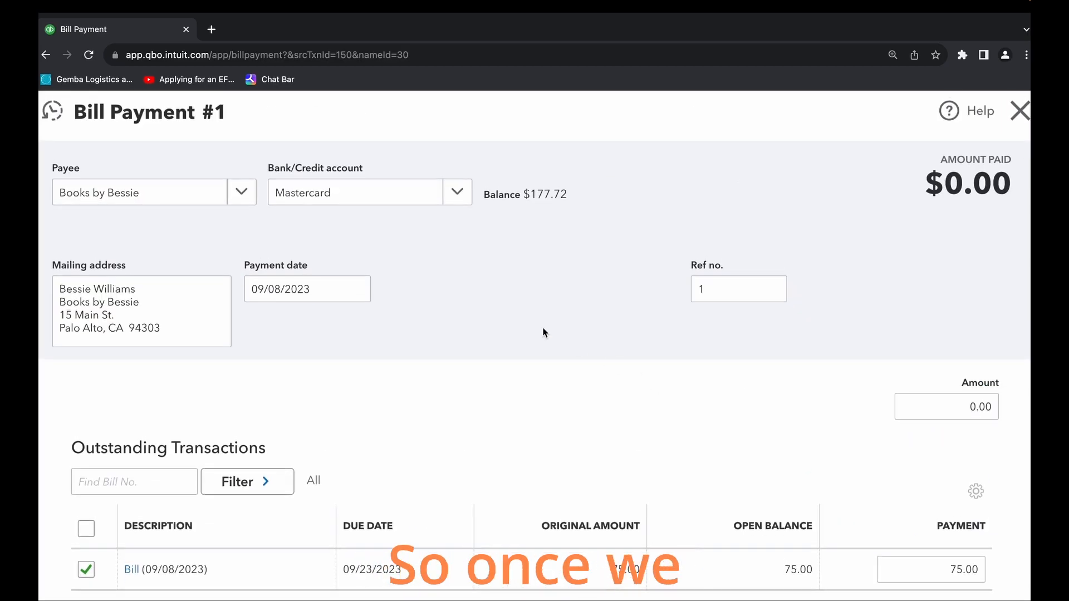
{"action": "scroll", "coordinate": [492, 334], "scroll_direction": "down", "scroll_amount": 1}
{"action": "scroll", "coordinate": [492, 334], "scroll_direction": "down", "scroll_amount": 1}
{"action": "scroll", "coordinate": [493, 334], "scroll_direction": "up", "scroll_amount": 1}
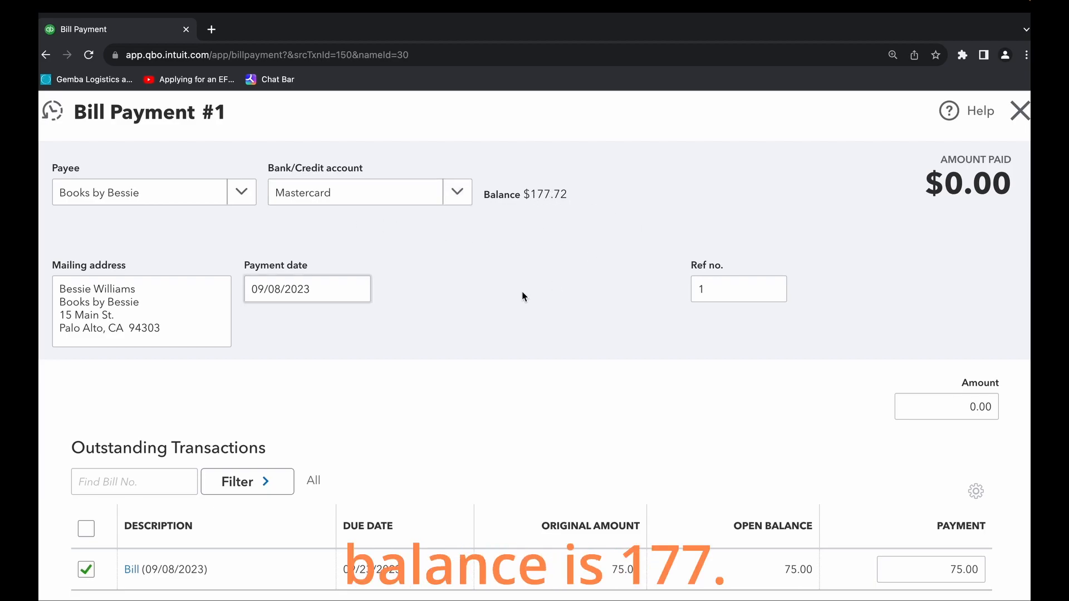
{"action": "scroll", "coordinate": [522, 288], "scroll_direction": "down", "scroll_amount": 4}
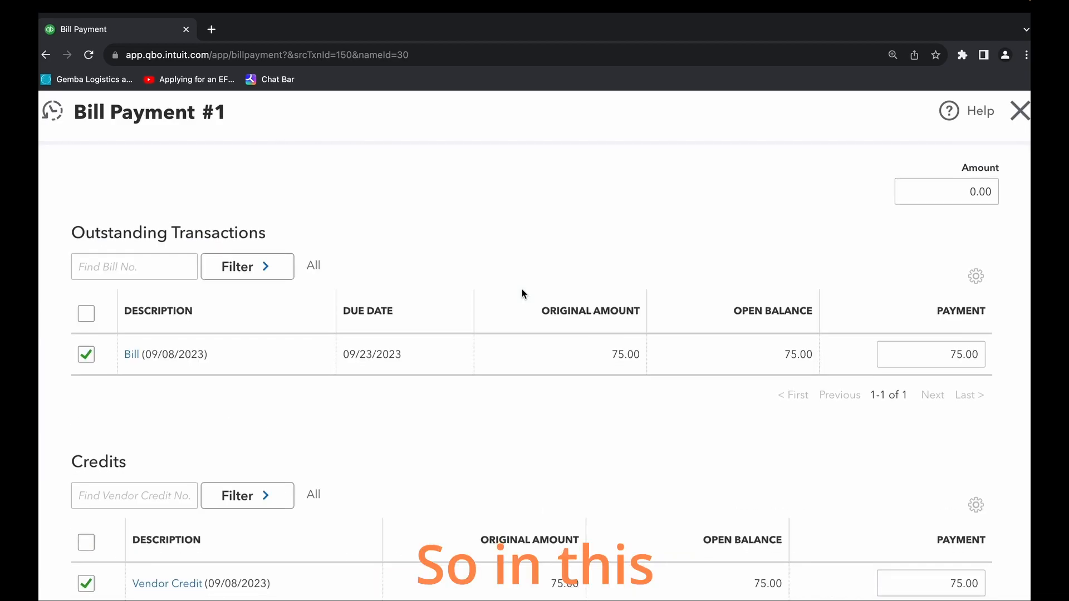
{"action": "scroll", "coordinate": [498, 301], "scroll_direction": "down", "scroll_amount": 3}
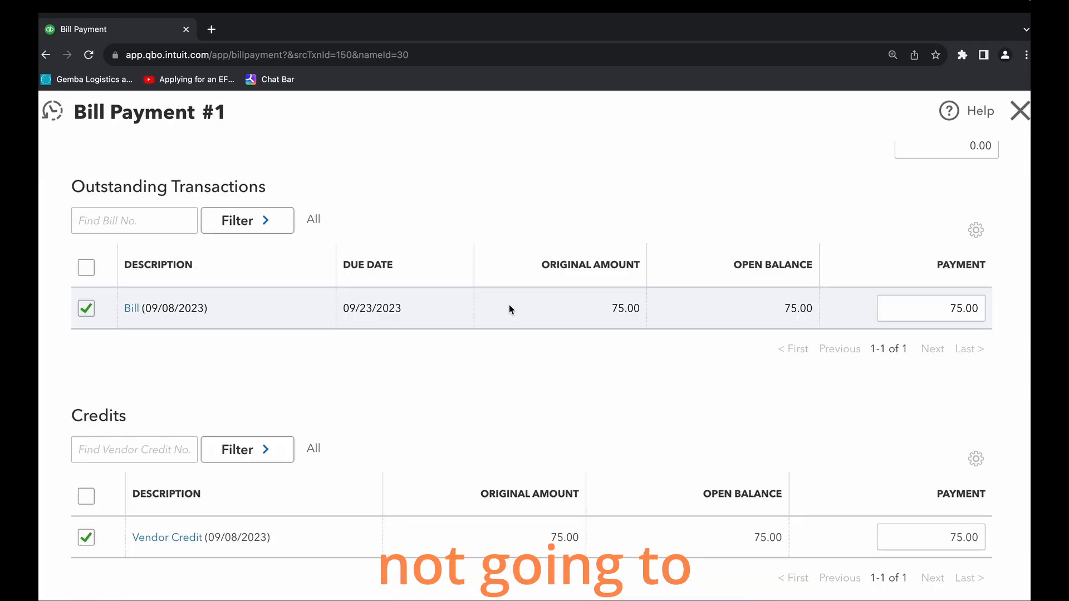
{"action": "scroll", "coordinate": [509, 306], "scroll_direction": "up", "scroll_amount": 8}
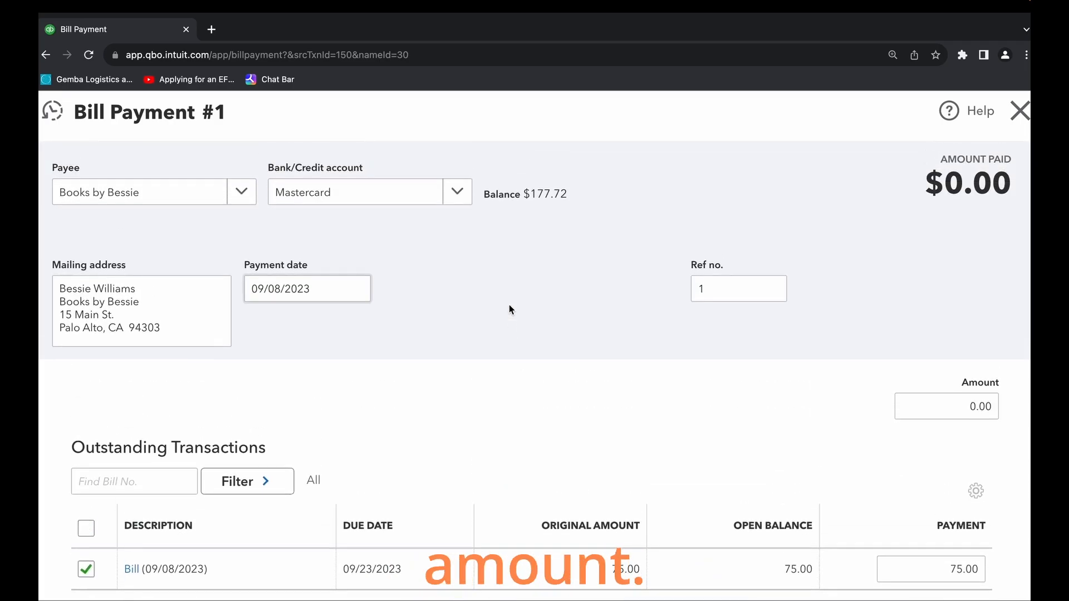
{"action": "scroll", "coordinate": [473, 312], "scroll_direction": "down", "scroll_amount": 4}
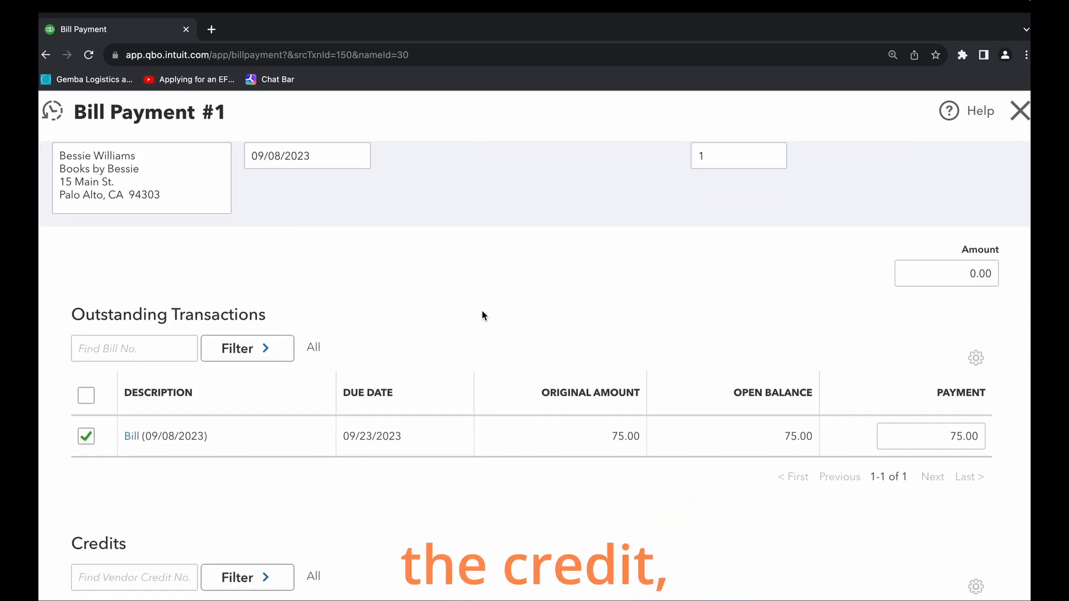
{"action": "scroll", "coordinate": [489, 313], "scroll_direction": "down", "scroll_amount": 2}
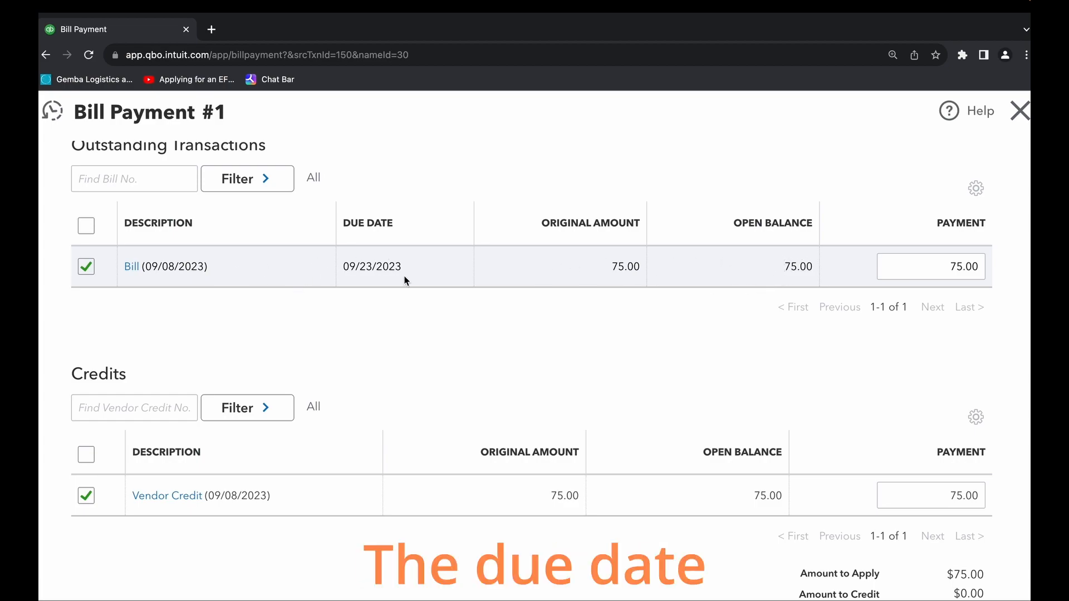
{"action": "scroll", "coordinate": [472, 359], "scroll_direction": "down", "scroll_amount": 2}
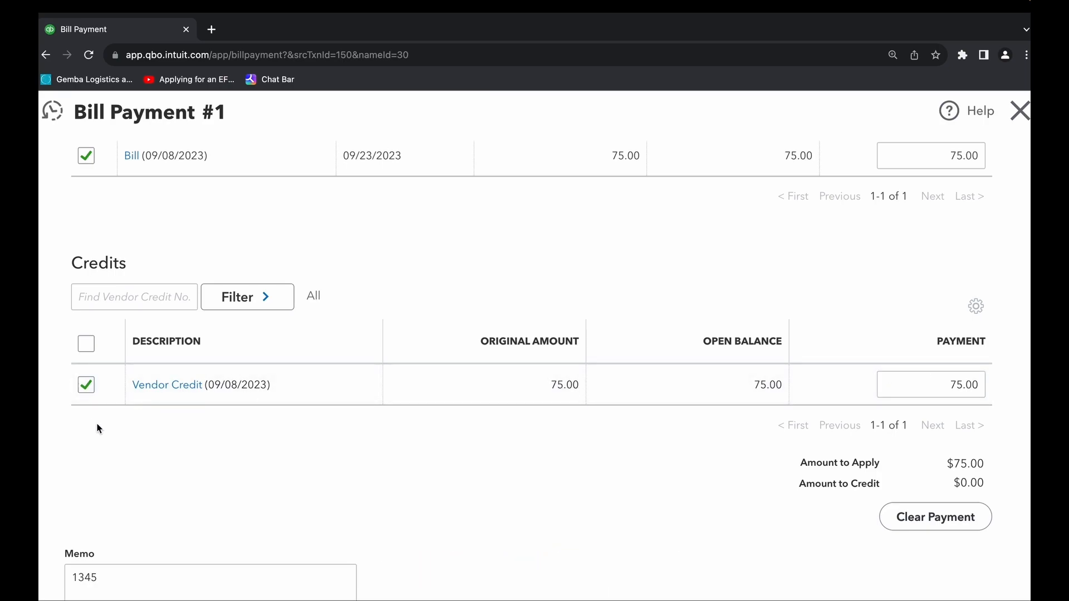
{"action": "scroll", "coordinate": [102, 425], "scroll_direction": "up", "scroll_amount": 3}
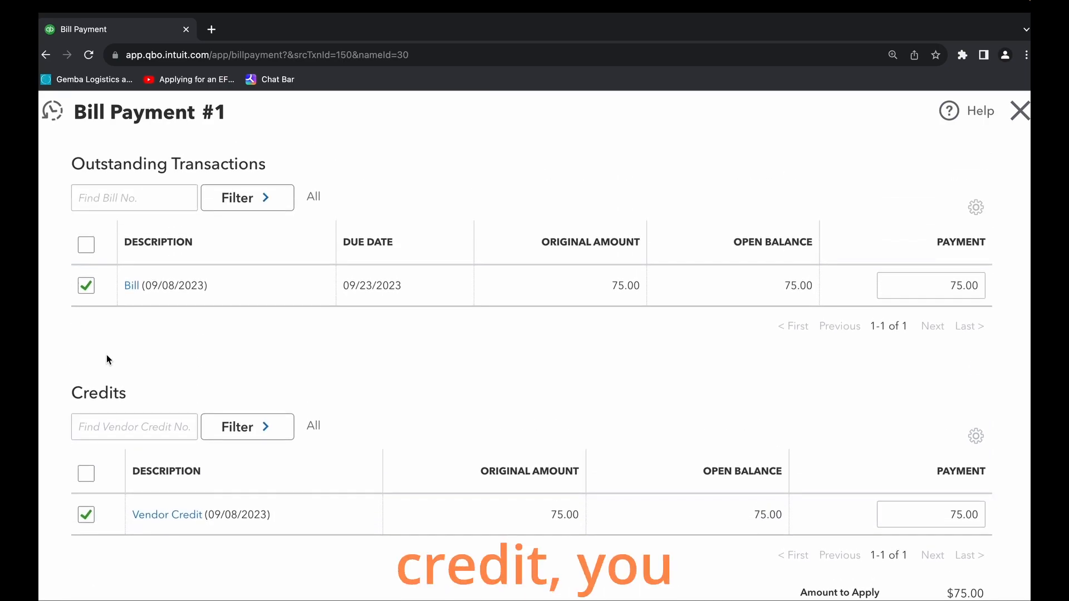
- Remove the vendor credit from the bill payment and add it back
{"action": "left_click", "coordinate": [86, 515]}
{"action": "scroll", "coordinate": [248, 482], "scroll_direction": "down", "scroll_amount": 2}
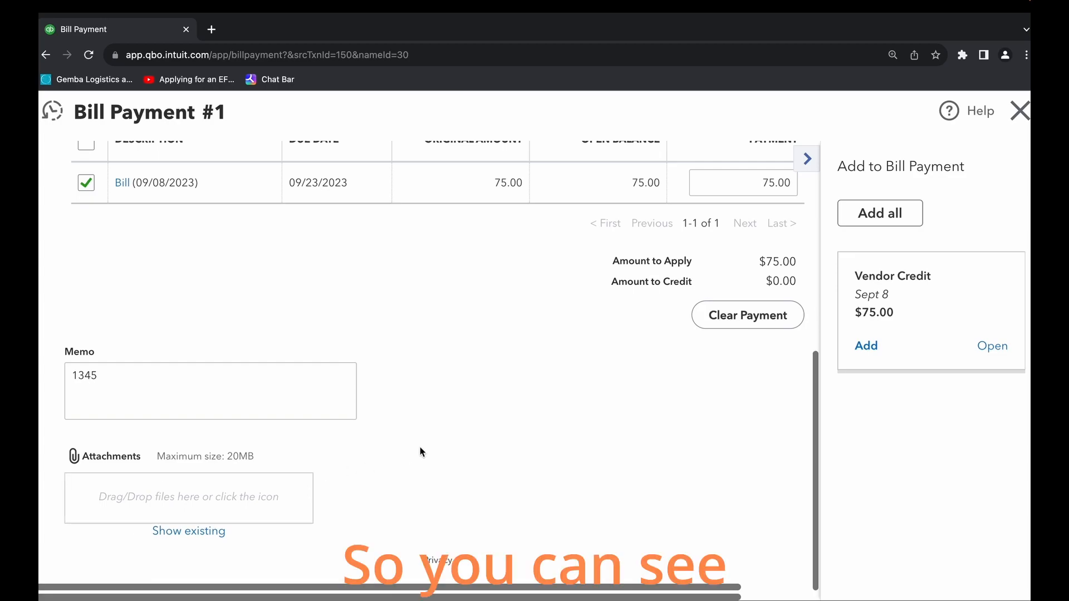
{"action": "left_click", "coordinate": [866, 346]}
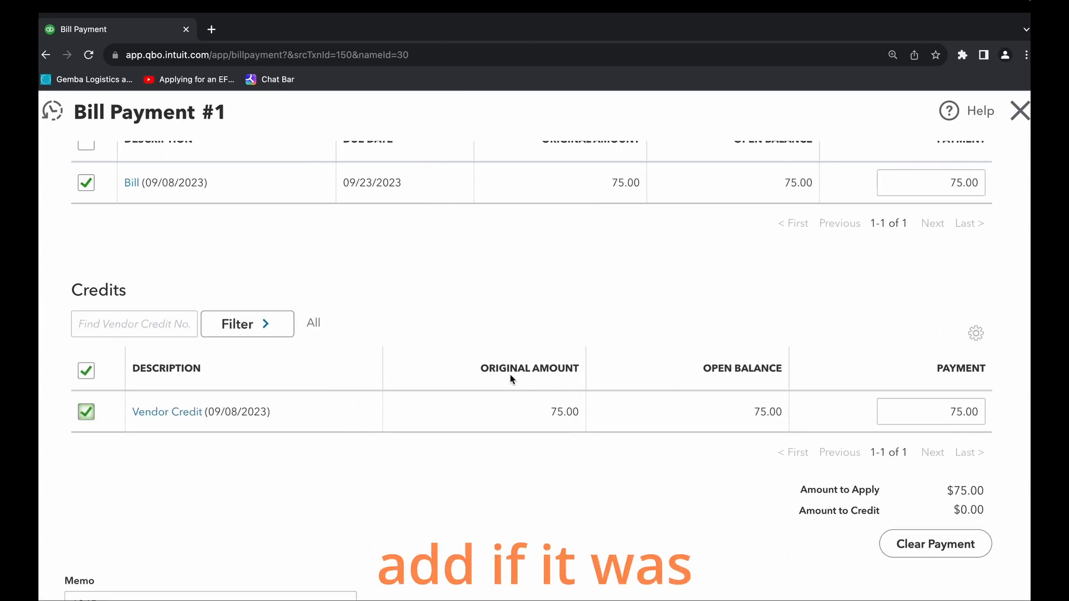
- Check that the bill and vendor credit are both selected in the Books by Bessie payment, and save and close it
{"action": "scroll", "coordinate": [239, 401], "scroll_direction": "up", "scroll_amount": 2}
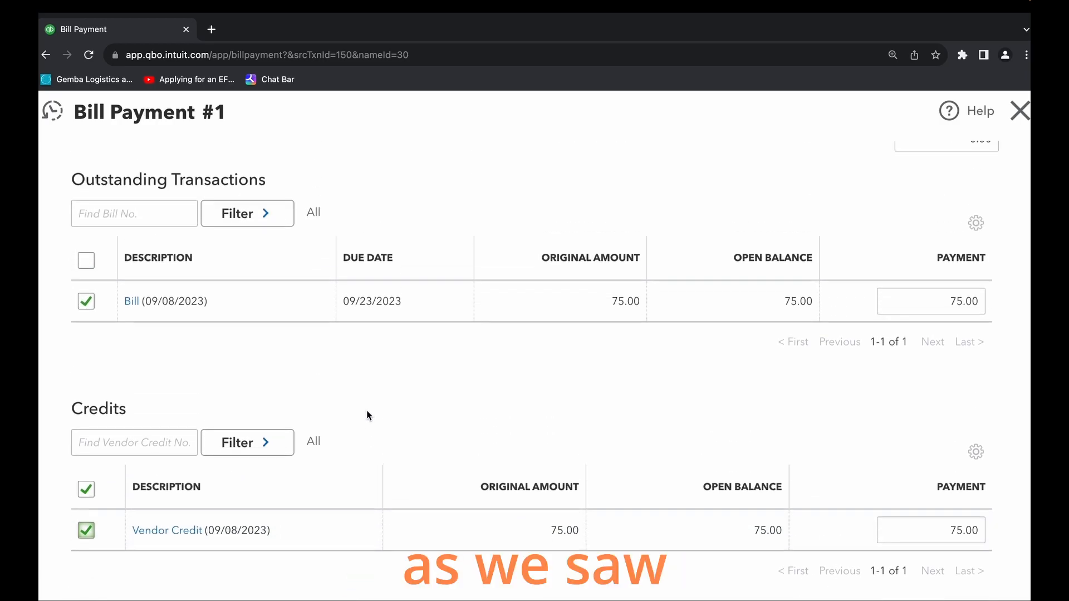
{"action": "scroll", "coordinate": [329, 429], "scroll_direction": "up", "scroll_amount": 1}
{"action": "scroll", "coordinate": [332, 435], "scroll_direction": "down", "scroll_amount": 1}
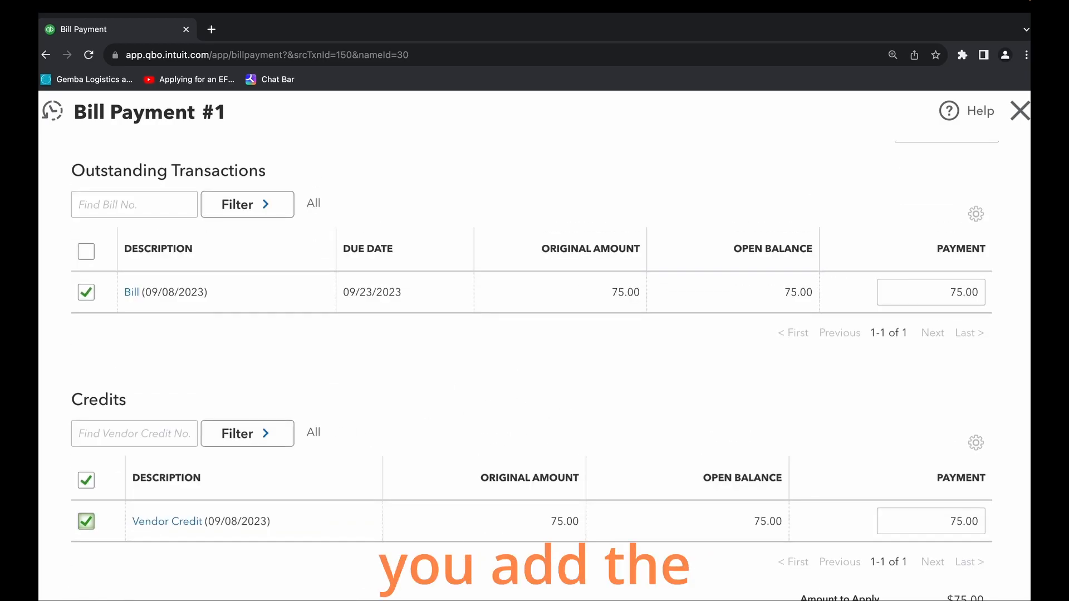
{"action": "scroll", "coordinate": [507, 426], "scroll_direction": "down", "scroll_amount": 1}
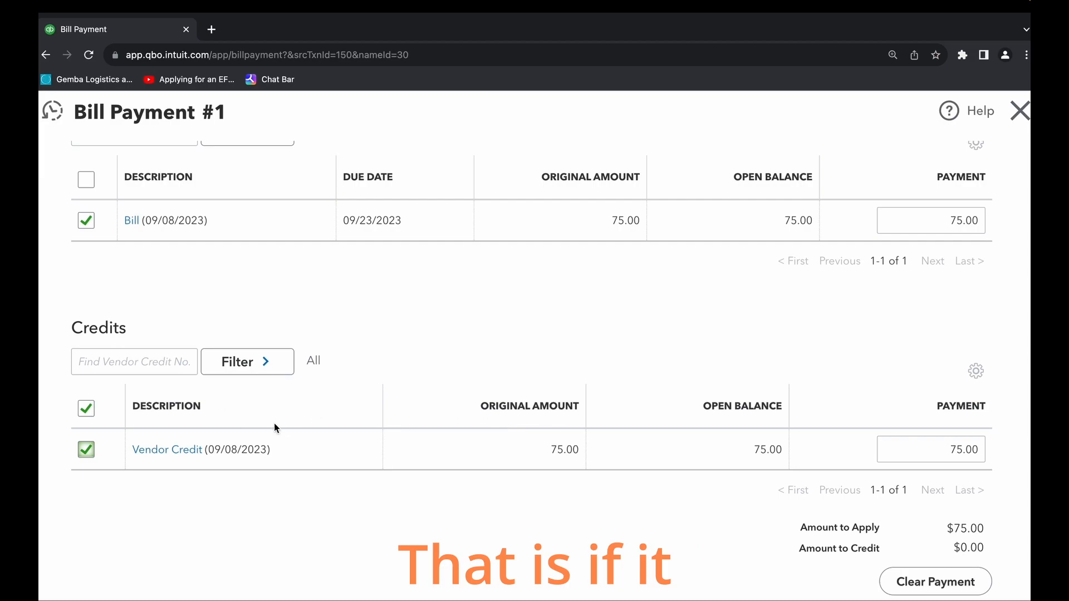
{"action": "scroll", "coordinate": [312, 379], "scroll_direction": "up", "scroll_amount": 1}
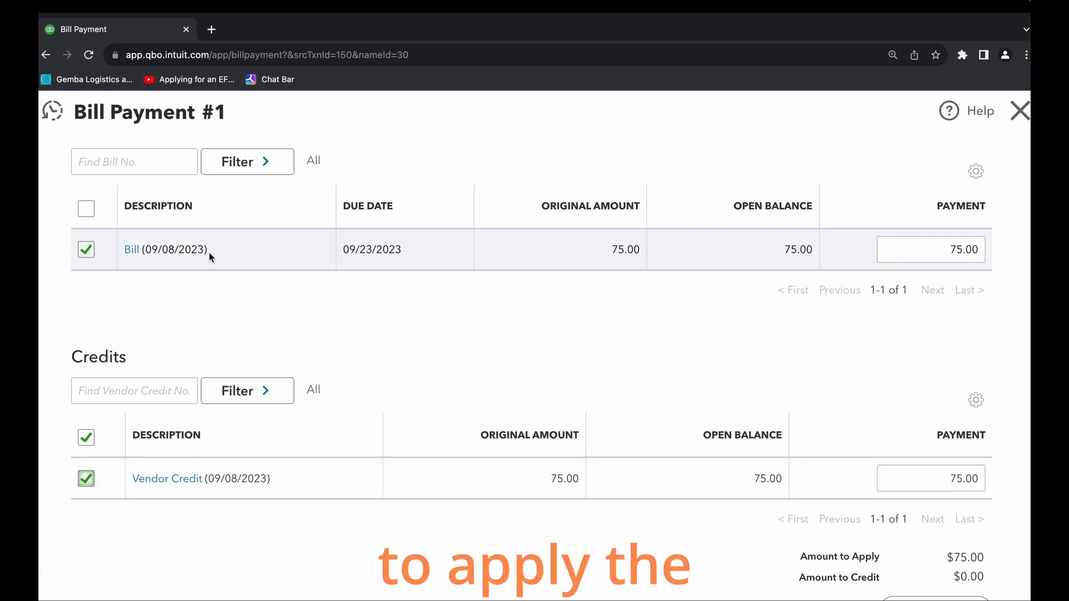
{"action": "scroll", "coordinate": [132, 453], "scroll_direction": "down", "scroll_amount": 4}
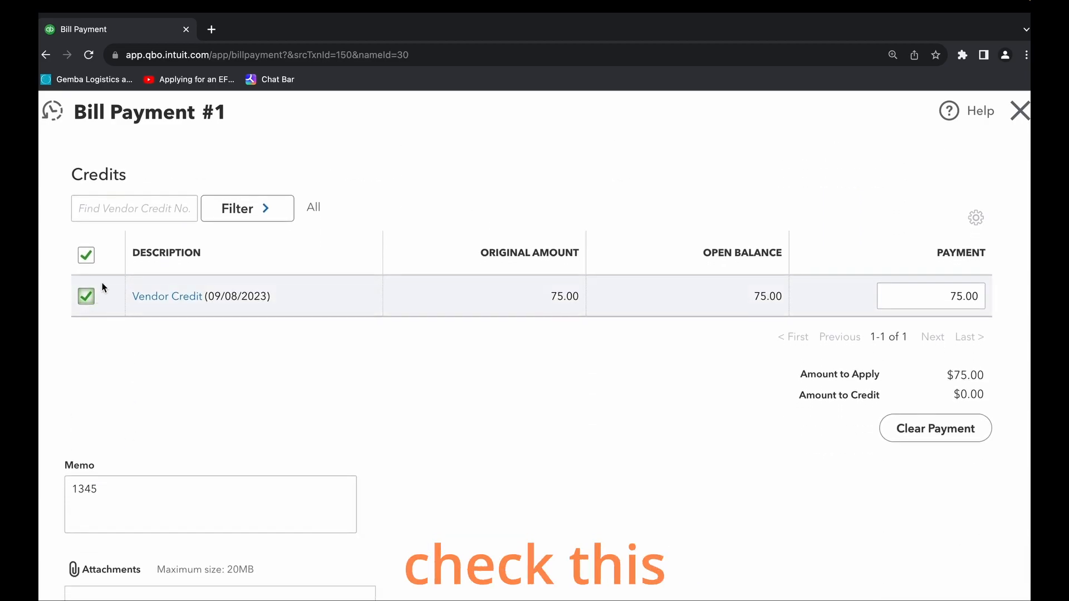
{"action": "scroll", "coordinate": [628, 525], "scroll_direction": "down", "scroll_amount": 2}
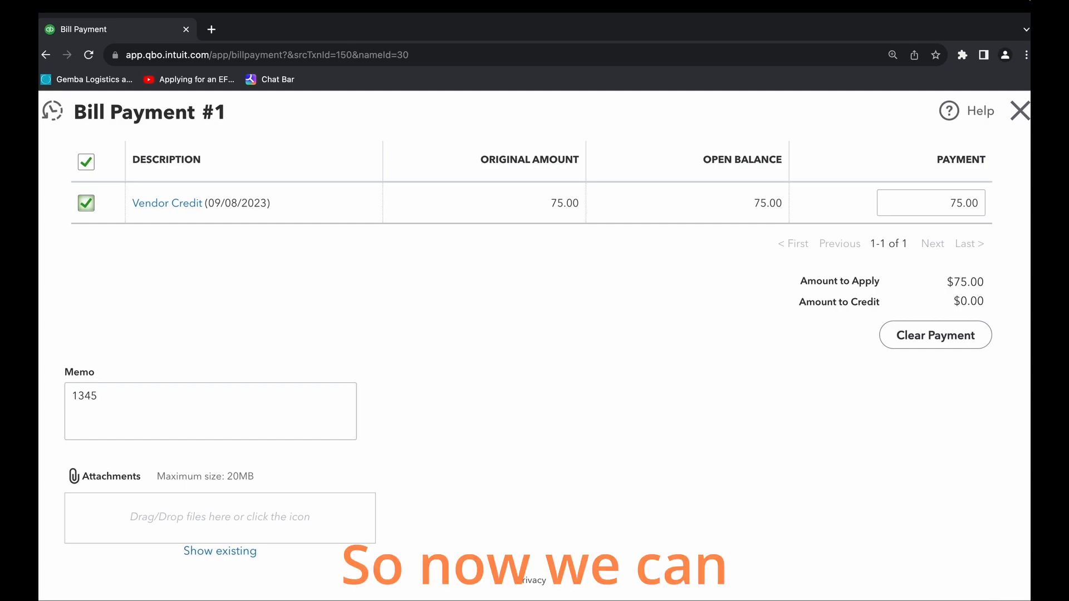
{"action": "left_click", "coordinate": [1015, 600]}
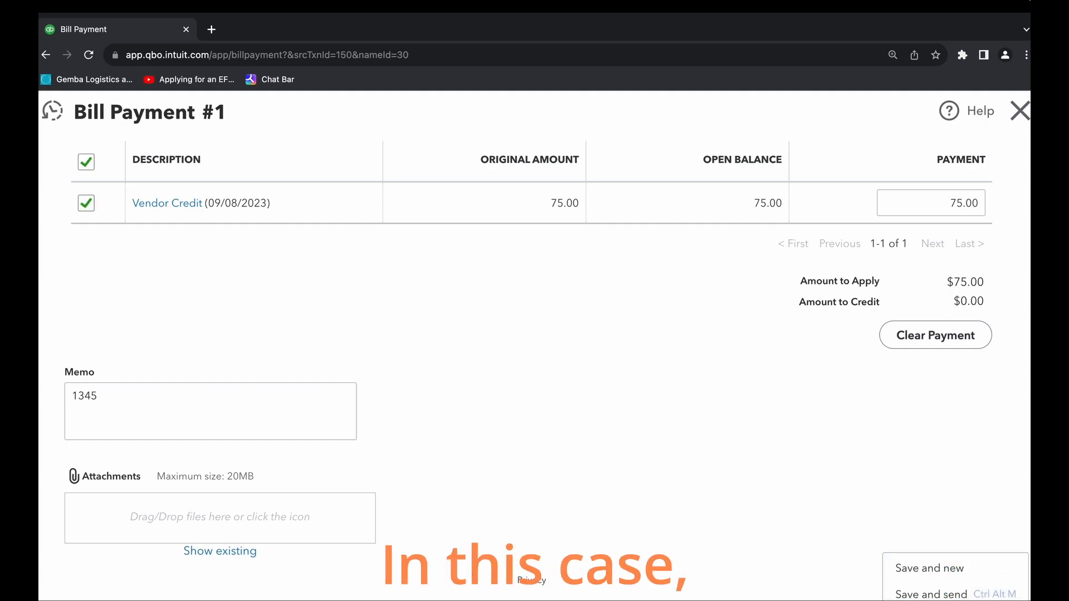
{"action": "left_click", "coordinate": [940, 600]}
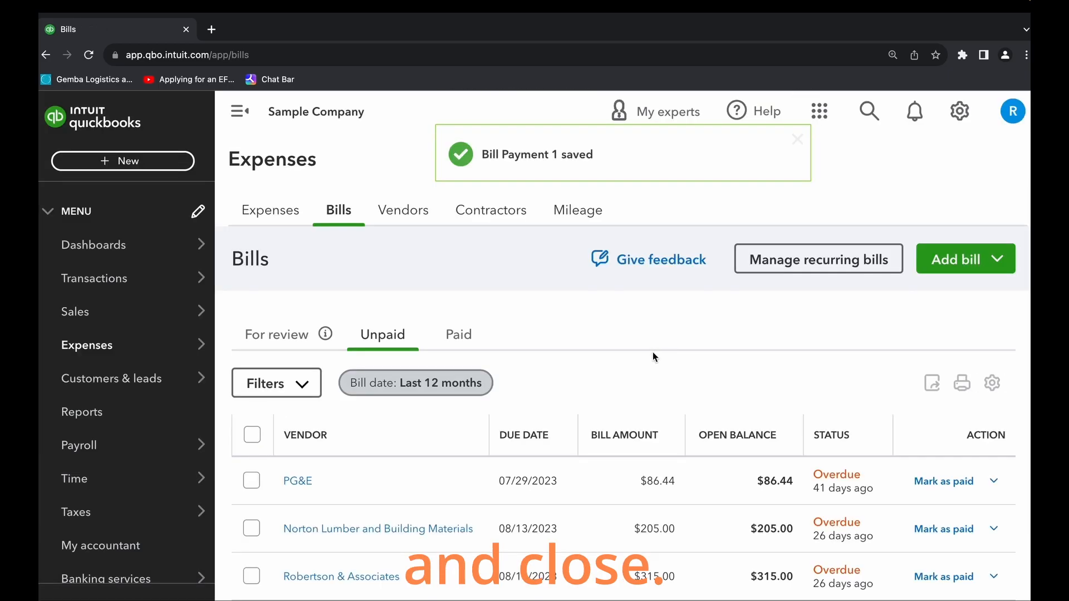
- Open the list of paid bills and locate the Books by Bessie bill dated 09/08/2023
{"action": "scroll", "coordinate": [580, 447], "scroll_direction": "down", "scroll_amount": 3}
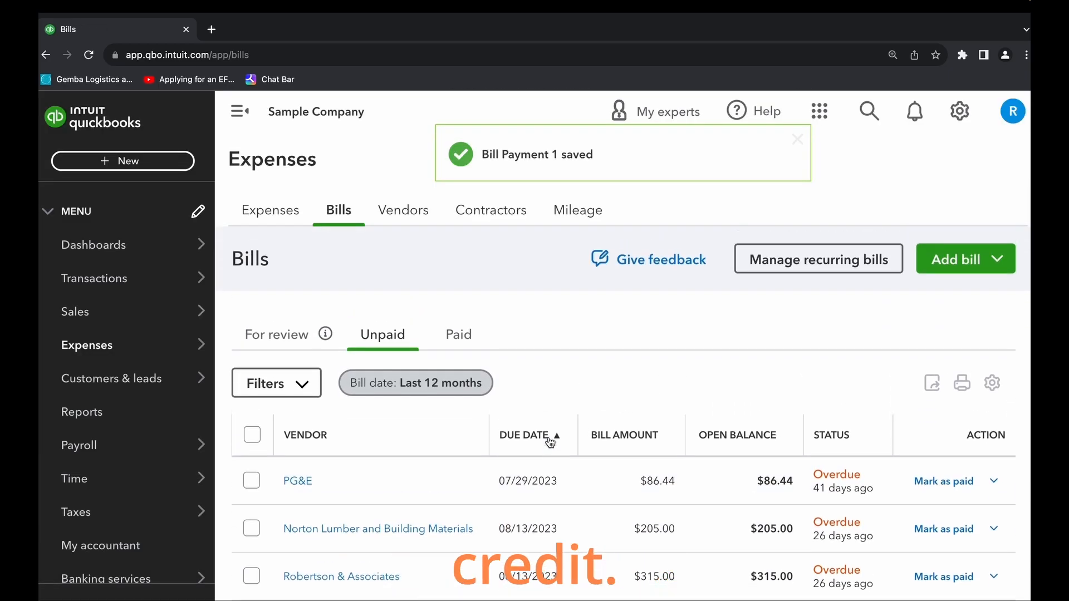
{"action": "left_click", "coordinate": [465, 339]}
{"action": "scroll", "coordinate": [646, 368], "scroll_direction": "down", "scroll_amount": 2}
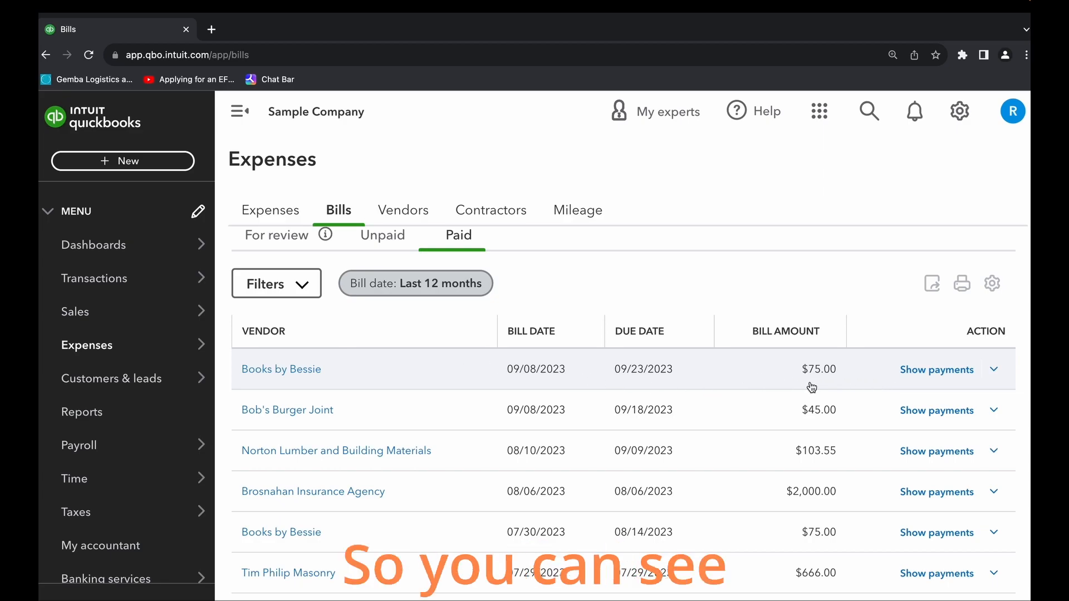
- Open the paid Books by Bessie bill dated 09/08/2023, review its payment status and category details, and return to the paid bills
{"action": "left_click", "coordinate": [994, 370]}
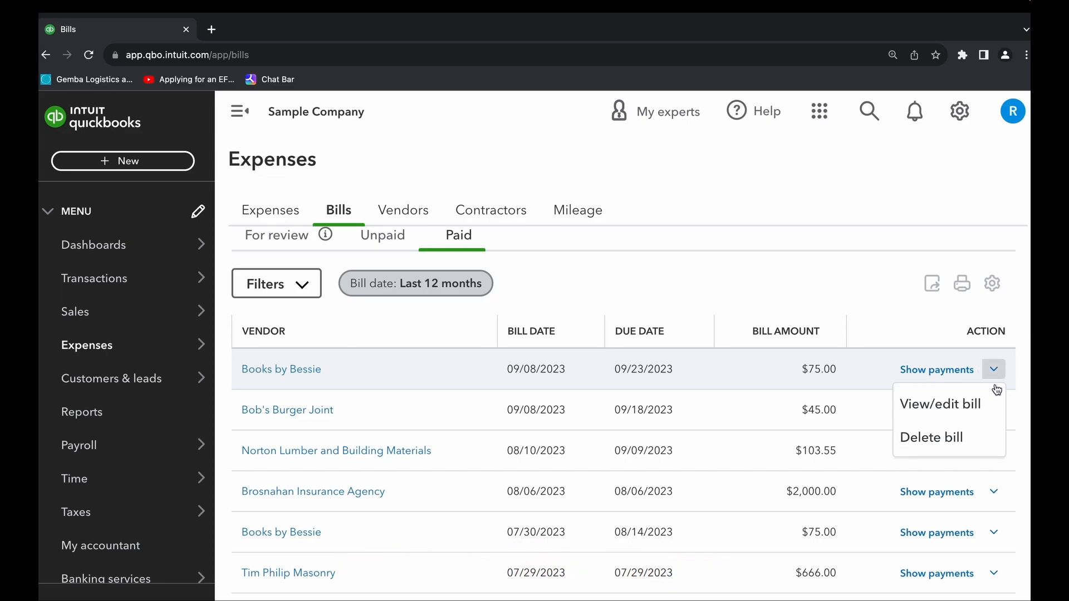
{"action": "left_click", "coordinate": [945, 411]}
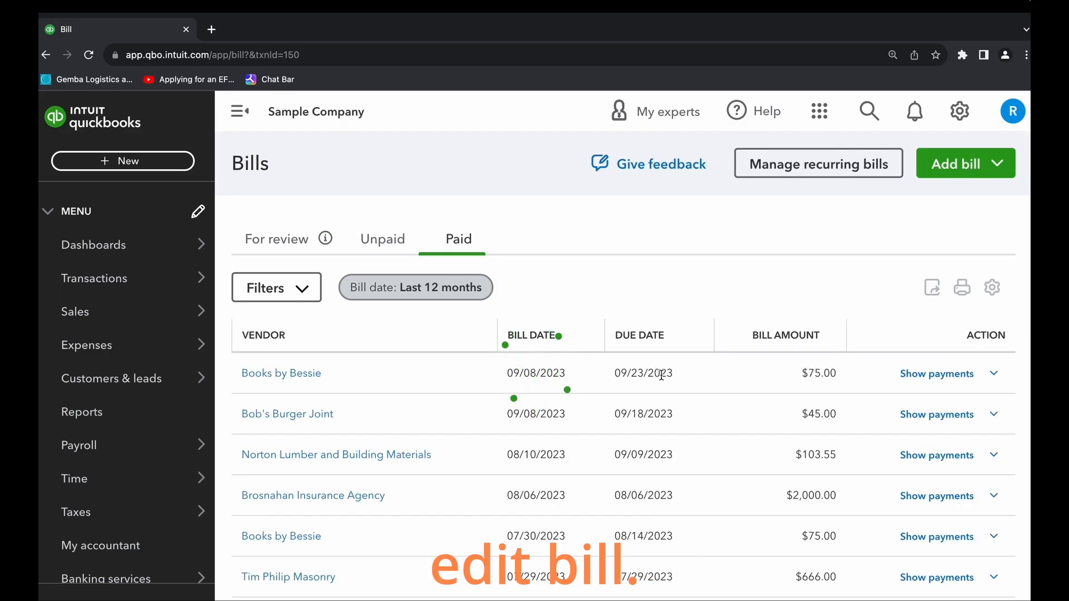
{"action": "scroll", "coordinate": [529, 421], "scroll_direction": "down", "scroll_amount": 4}
{"action": "scroll", "coordinate": [522, 421], "scroll_direction": "up", "scroll_amount": 5}
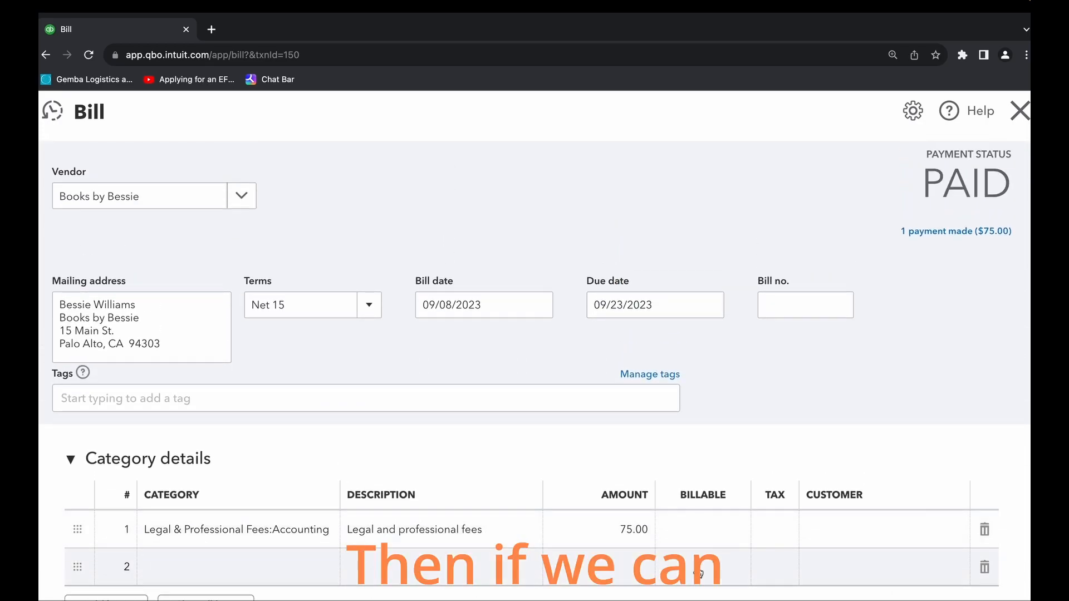
{"action": "left_click", "coordinate": [300, 597]}
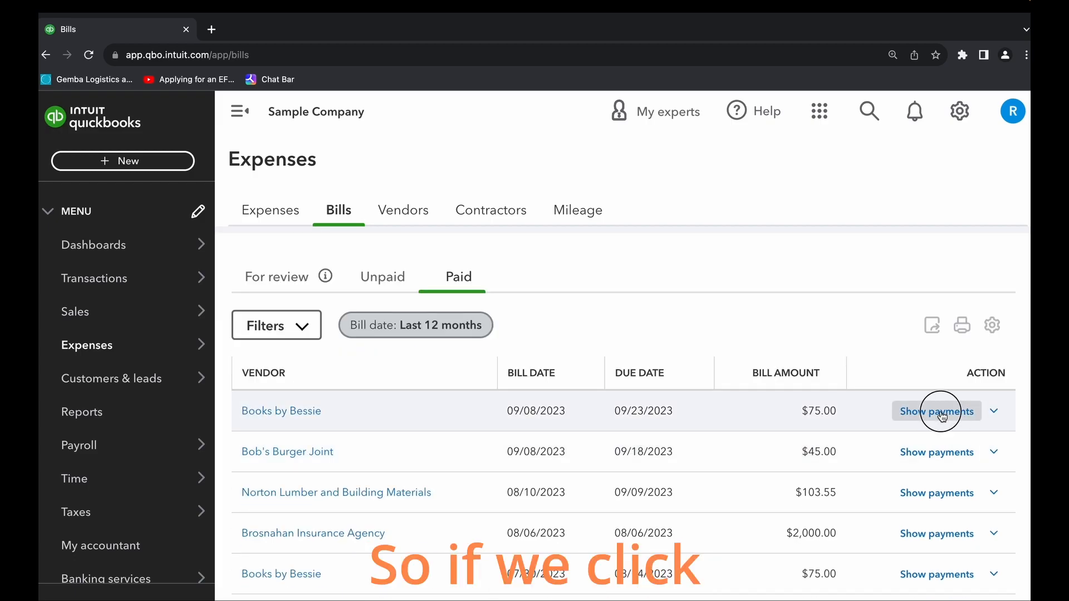
- Show the payments for the 09/08/2023 Books by Bessie bill and open the details of its payment
{"action": "left_click", "coordinate": [942, 417]}
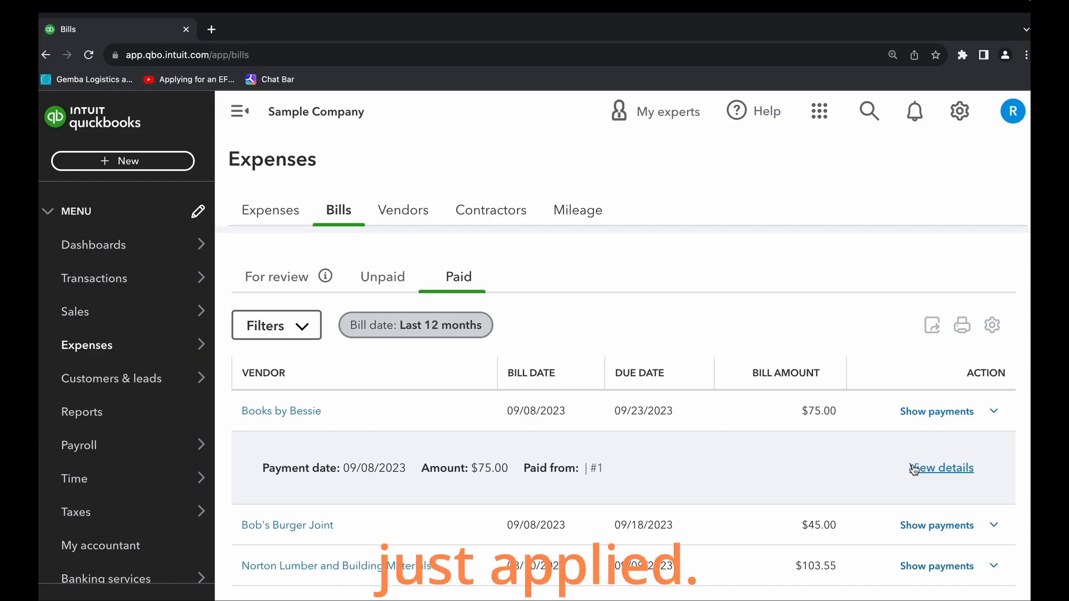
{"action": "left_click", "coordinate": [940, 468]}
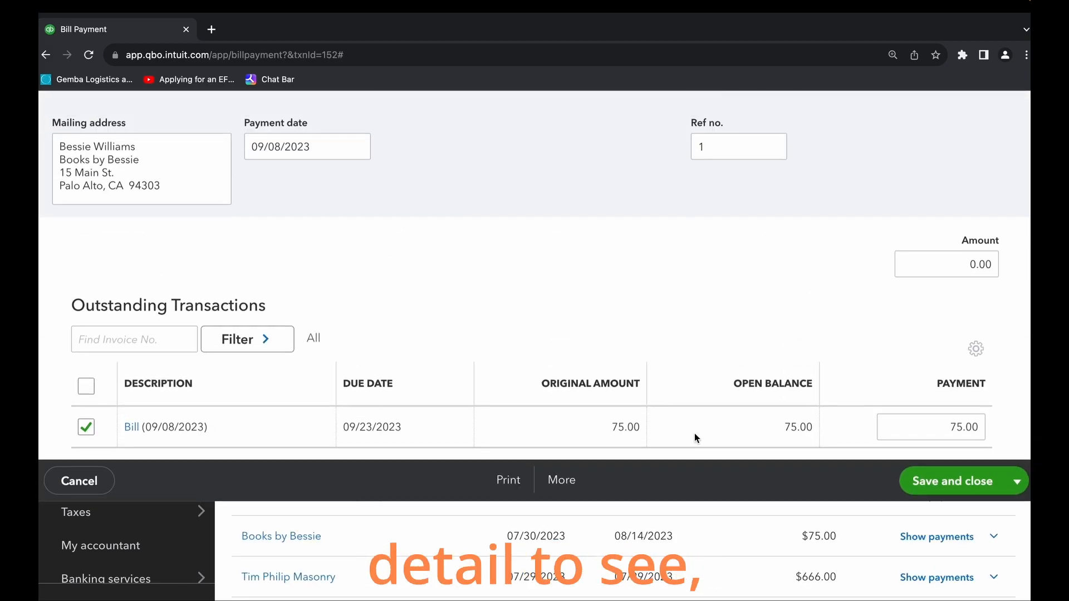
{"action": "scroll", "coordinate": [536, 372], "scroll_direction": "down", "scroll_amount": 8}
{"action": "scroll", "coordinate": [537, 373], "scroll_direction": "up", "scroll_amount": 1}
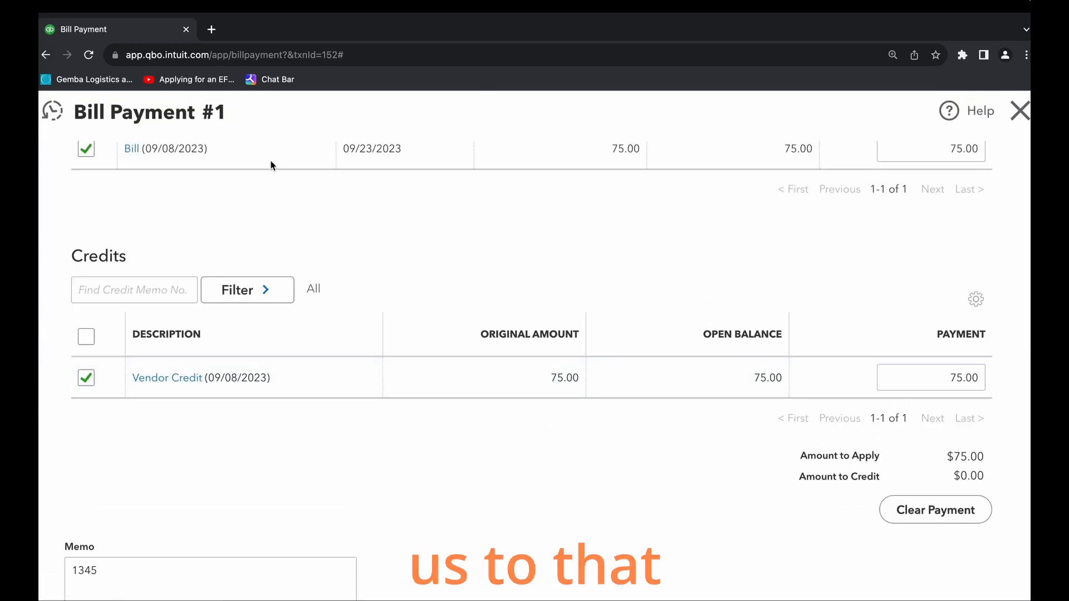
{"action": "scroll", "coordinate": [324, 241], "scroll_direction": "up", "scroll_amount": 8}
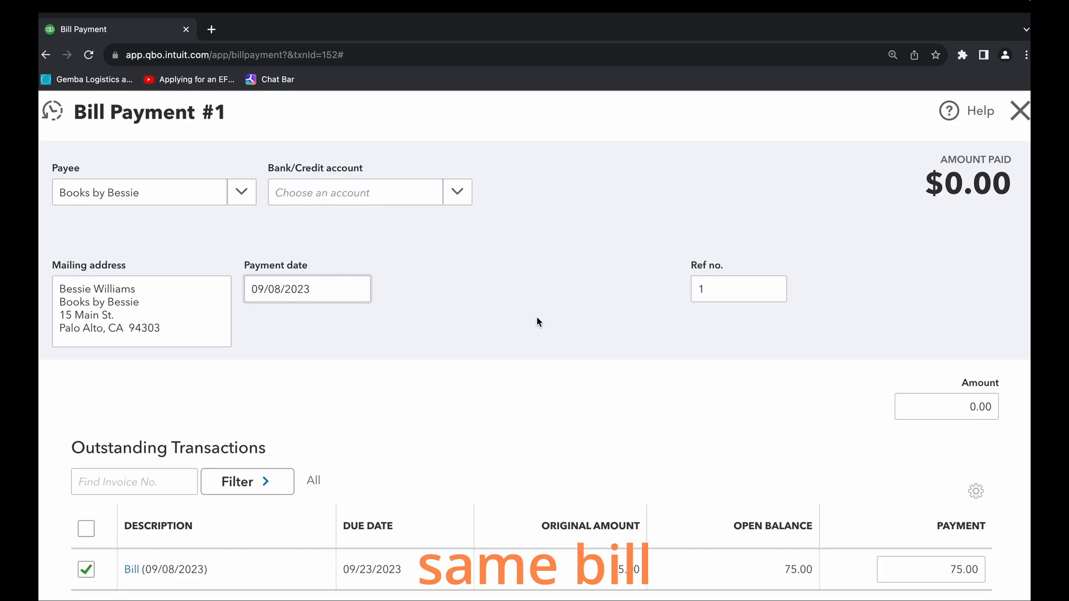
- Examine the outstanding bill, the applied vendor credit, the amounts and the memo in the saved bill payment
{"action": "scroll", "coordinate": [482, 318], "scroll_direction": "down", "scroll_amount": 3}
{"action": "scroll", "coordinate": [445, 314], "scroll_direction": "up", "scroll_amount": 3}
{"action": "scroll", "coordinate": [427, 315], "scroll_direction": "down", "scroll_amount": 1}
{"action": "scroll", "coordinate": [284, 325], "scroll_direction": "down", "scroll_amount": 2}
{"action": "scroll", "coordinate": [270, 322], "scroll_direction": "up", "scroll_amount": 2}
{"action": "scroll", "coordinate": [334, 323], "scroll_direction": "down", "scroll_amount": 5}
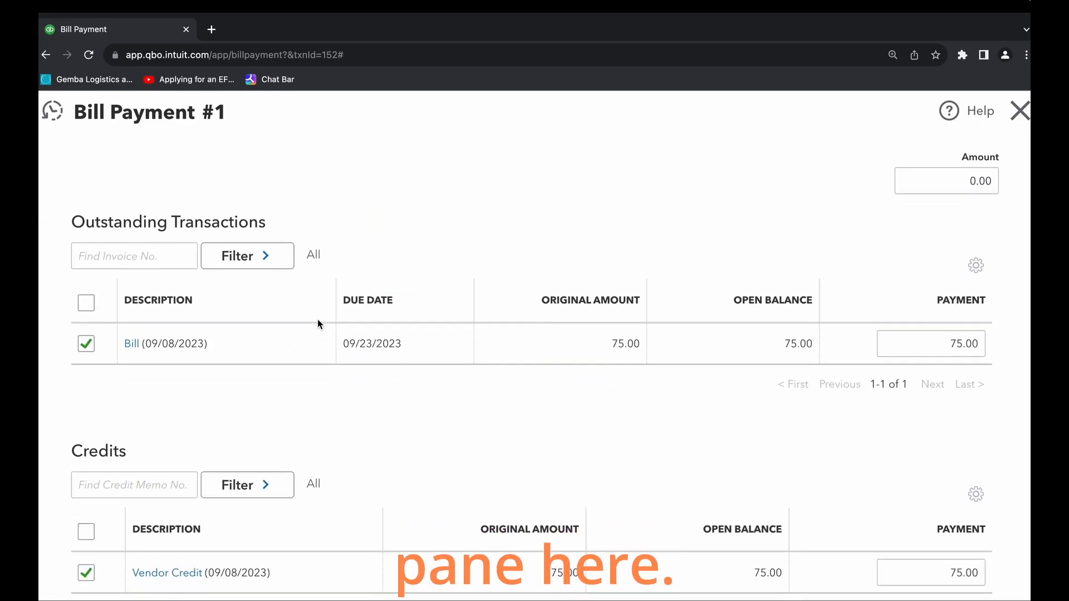
{"action": "scroll", "coordinate": [318, 324], "scroll_direction": "down", "scroll_amount": 2}
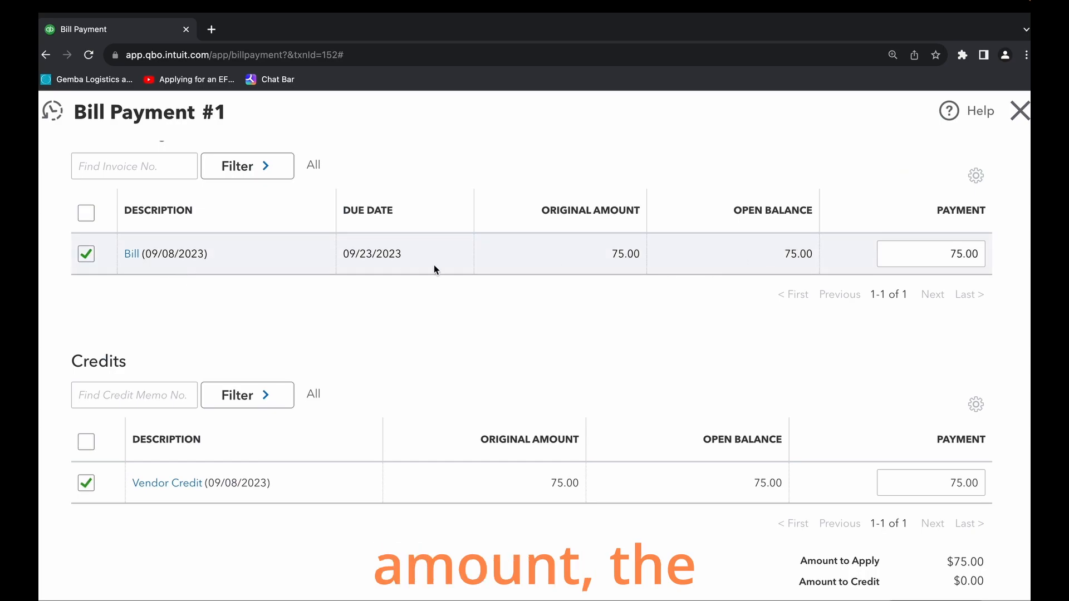
{"action": "scroll", "coordinate": [412, 351], "scroll_direction": "down", "scroll_amount": 3}
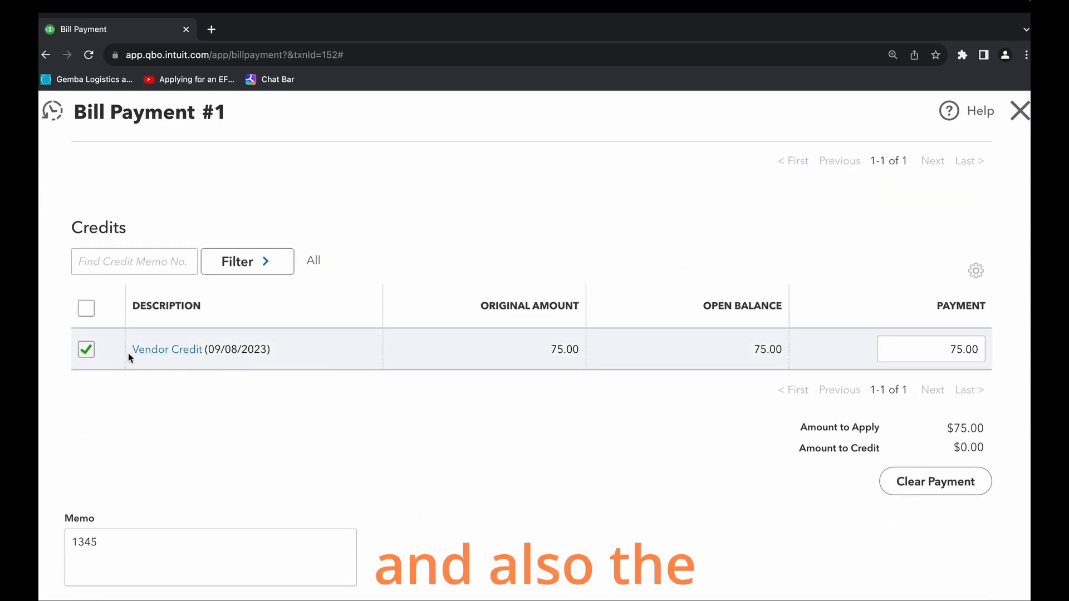
{"action": "scroll", "coordinate": [817, 365], "scroll_direction": "down", "scroll_amount": 3}
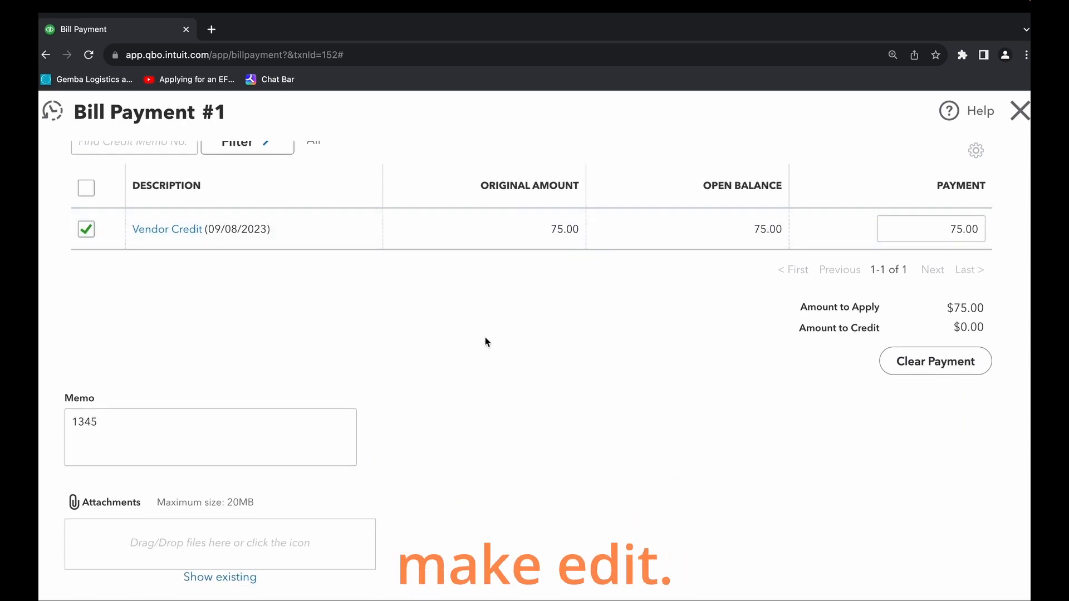
{"action": "scroll", "coordinate": [351, 356], "scroll_direction": "down", "scroll_amount": 1}
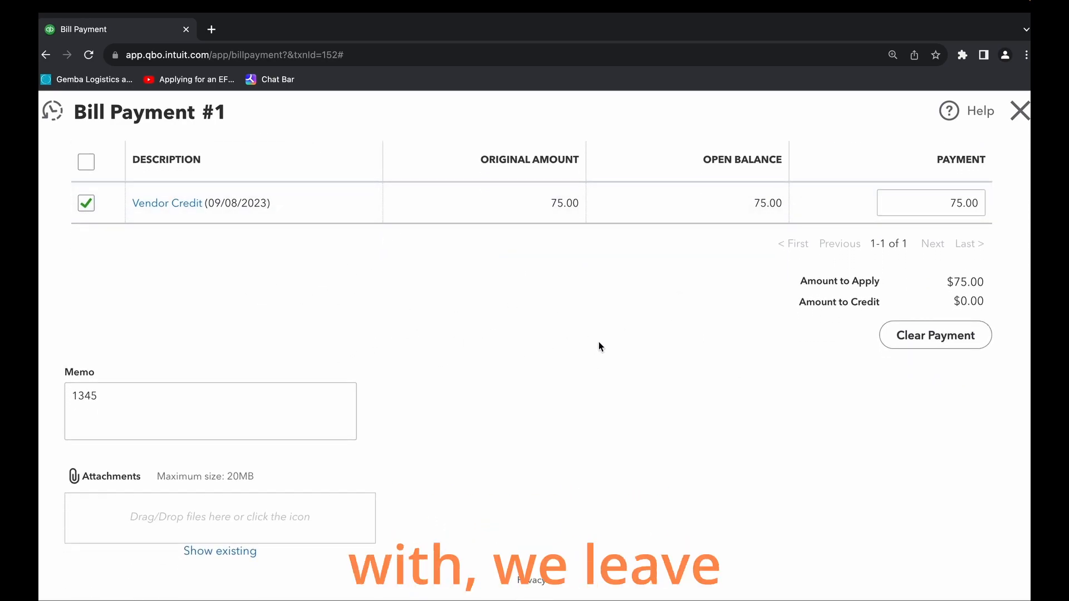
{"action": "scroll", "coordinate": [744, 432], "scroll_direction": "up", "scroll_amount": 7}
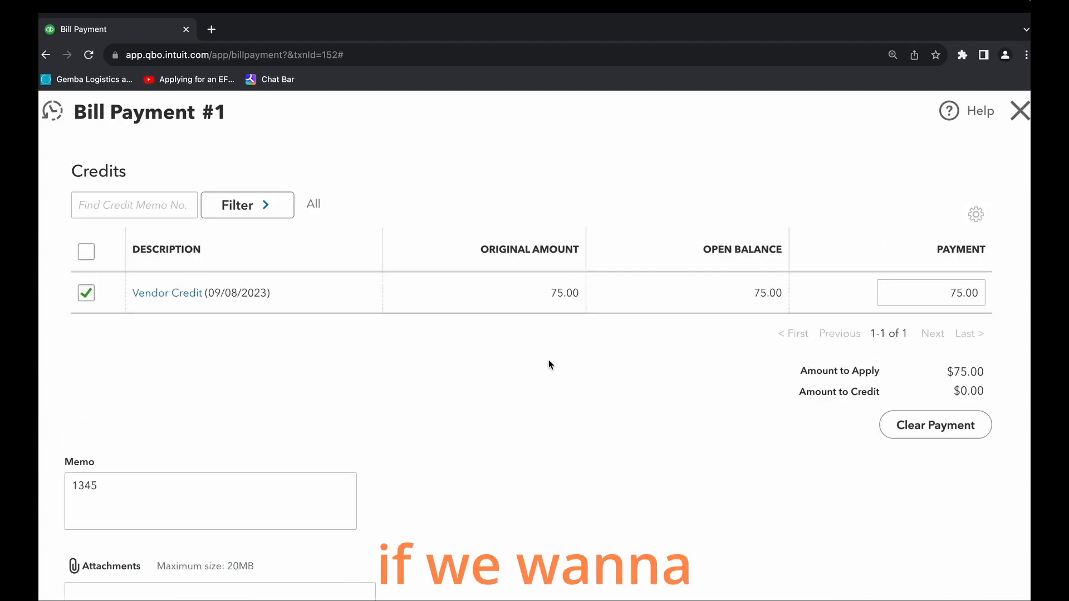
{"action": "scroll", "coordinate": [650, 469], "scroll_direction": "down", "scroll_amount": 1}
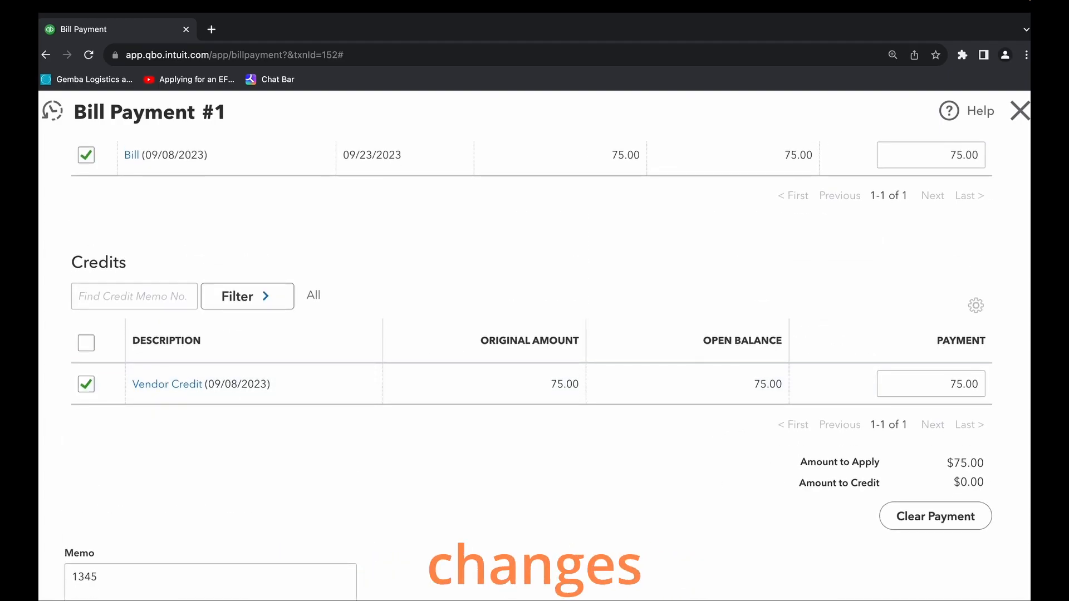